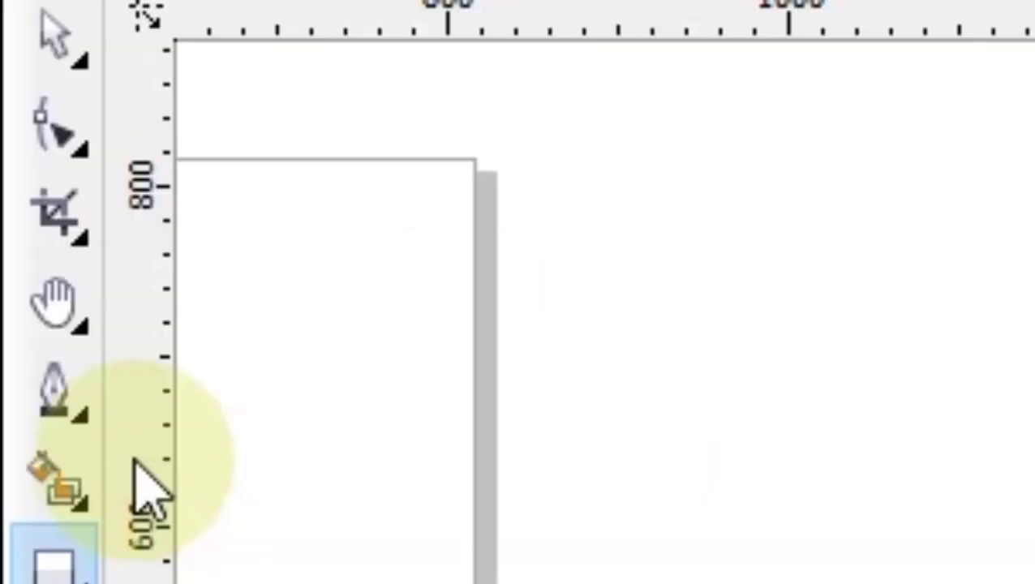
Rotate the upright rectangle to about 35° with Free Transform and move it down and to the left.
{"action": "left_click", "coordinate": [73, 150]}
{"action": "left_click", "coordinate": [80, 234]}
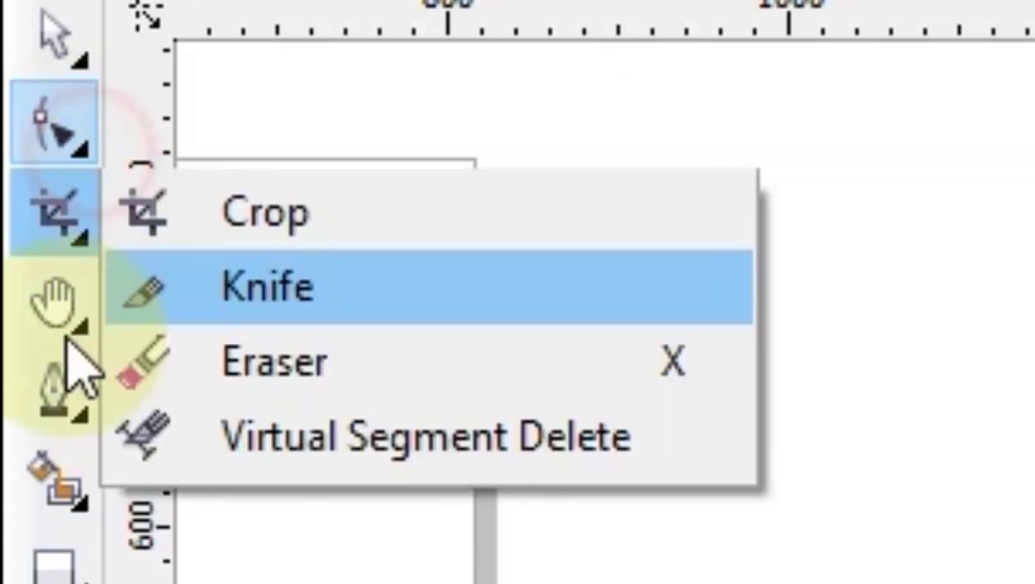
{"action": "left_click", "coordinate": [59, 142]}
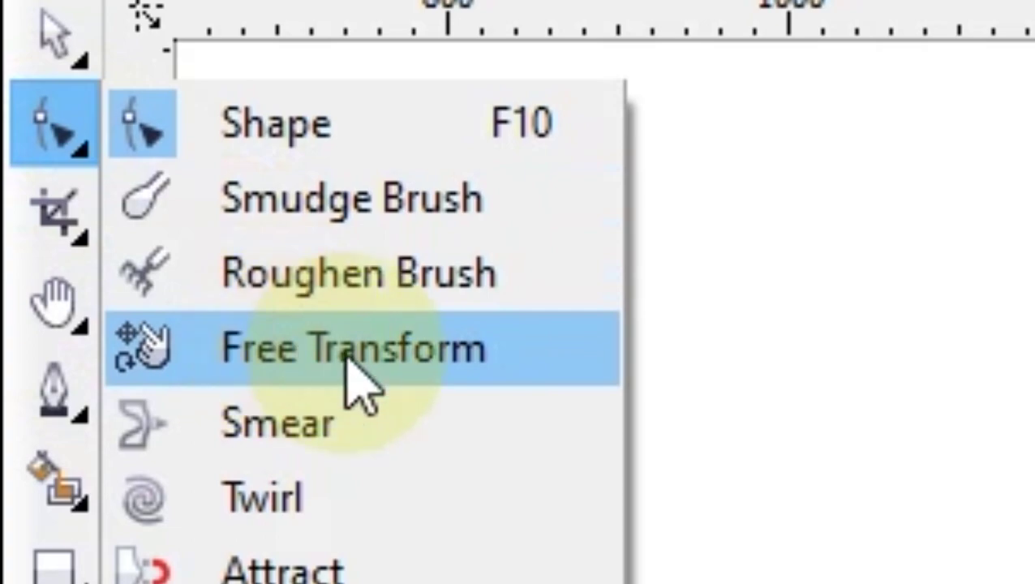
{"action": "left_click", "coordinate": [381, 363]}
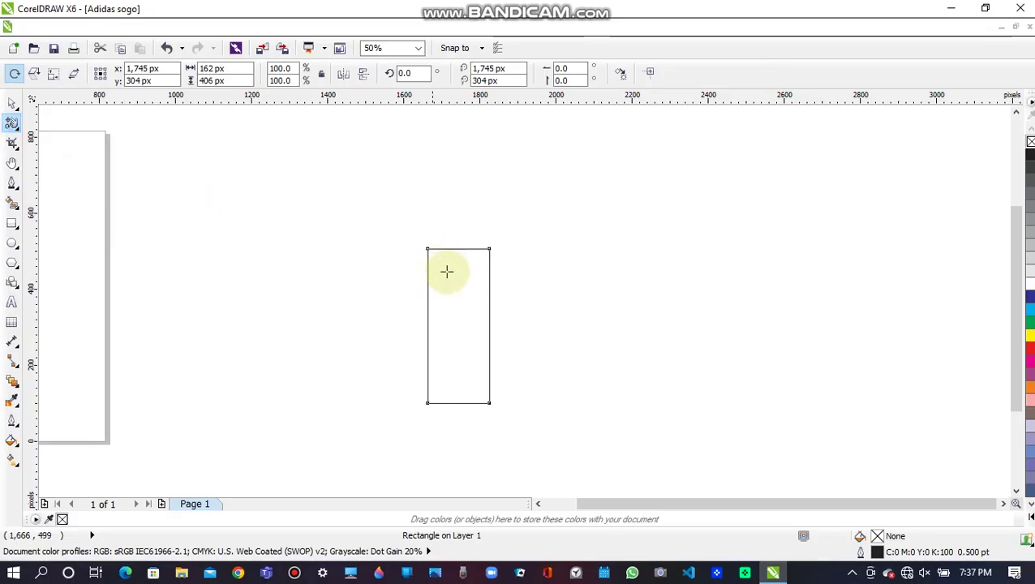
{"action": "left_click_drag", "start_coordinate": [423, 247], "coordinate": [472, 162]}
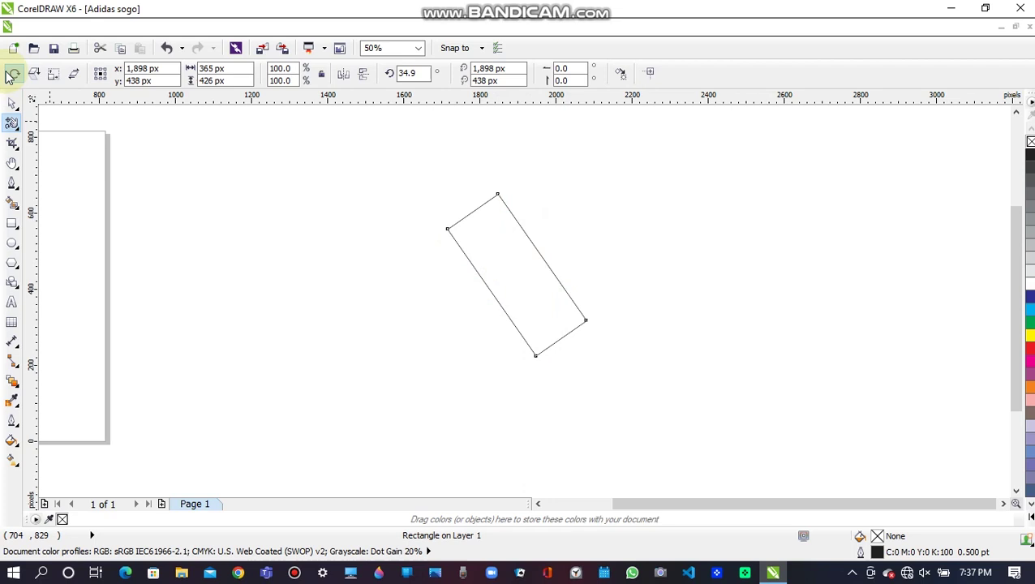
{"action": "left_click", "coordinate": [15, 102]}
{"action": "left_click_drag", "start_coordinate": [518, 273], "coordinate": [440, 358]}
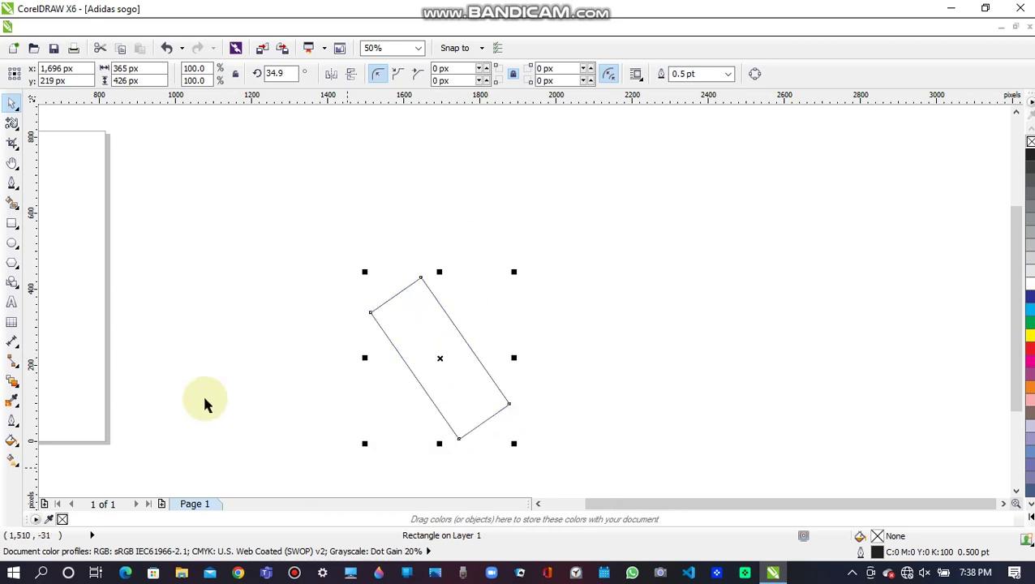
Cut the tilted rectangle with the Knife tool across its upper part, from its left long edge to its right.
{"action": "left_click", "coordinate": [13, 124]}
{"action": "left_click", "coordinate": [20, 132]}
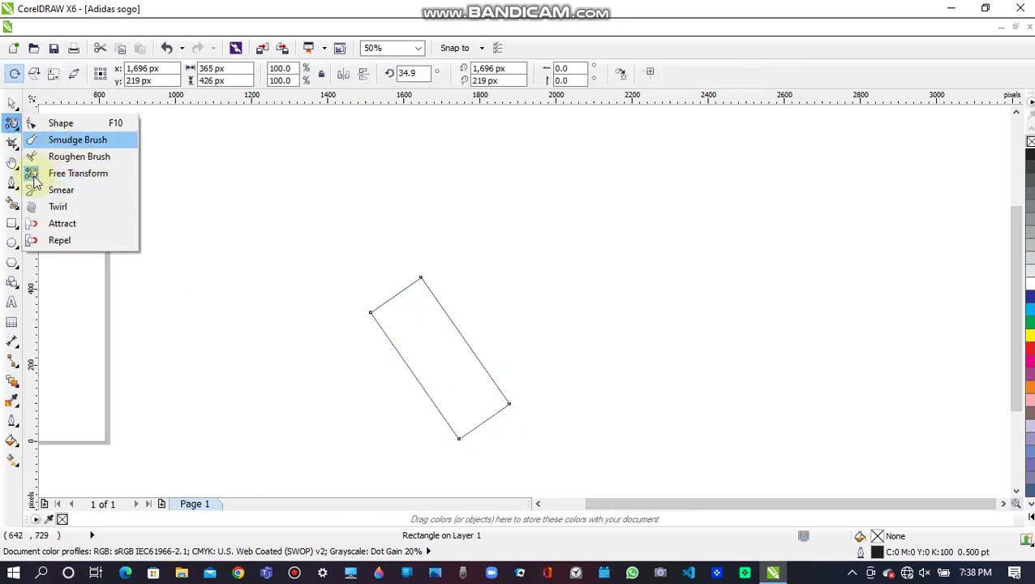
{"action": "left_click", "coordinate": [8, 144]}
{"action": "left_click", "coordinate": [60, 161]}
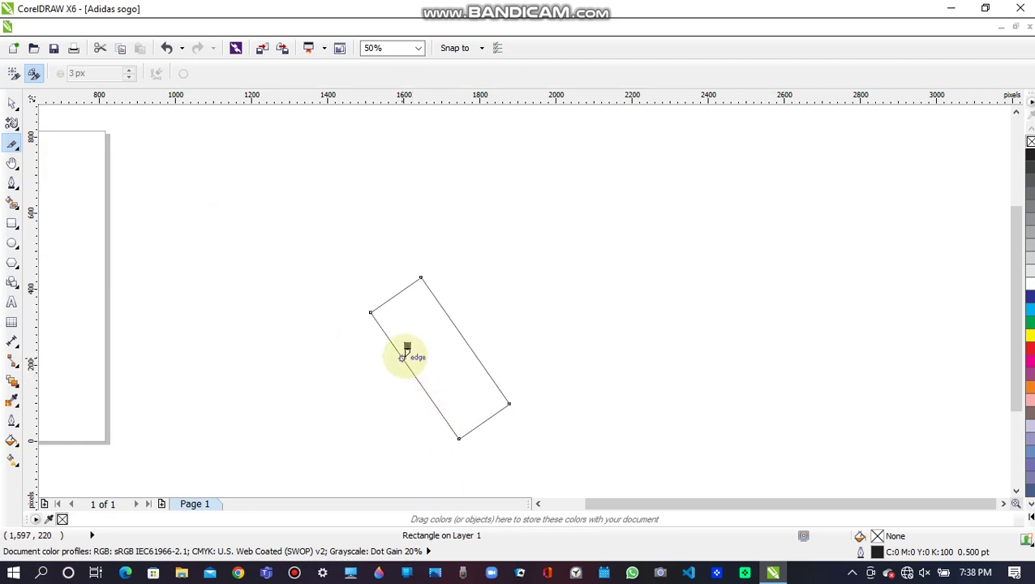
{"action": "left_click", "coordinate": [387, 334]}
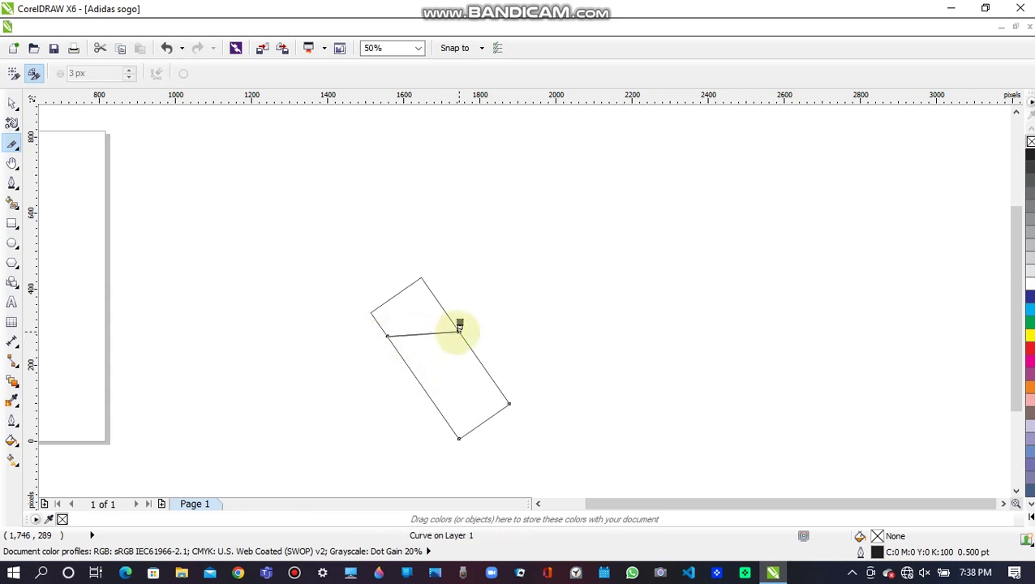
{"action": "left_click", "coordinate": [459, 327]}
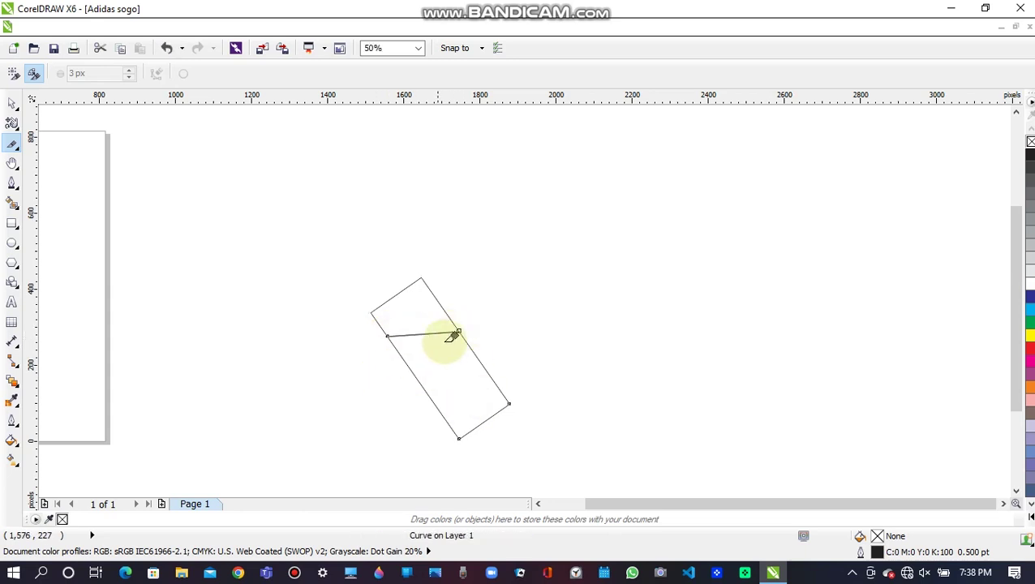
Delete the lower piece of the cut rectangle.
{"action": "left_click", "coordinate": [16, 104]}
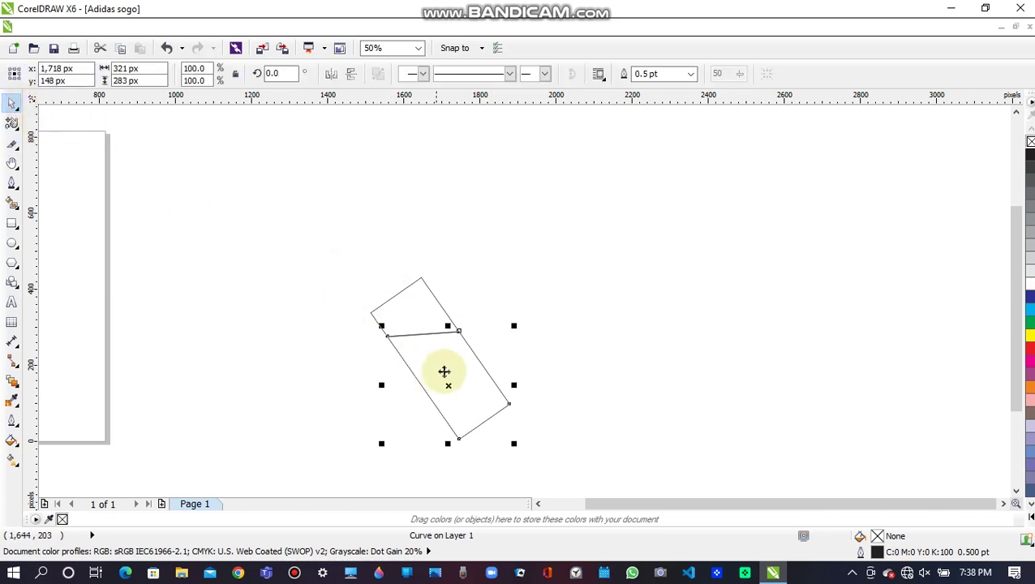
{"action": "left_click", "coordinate": [439, 355]}
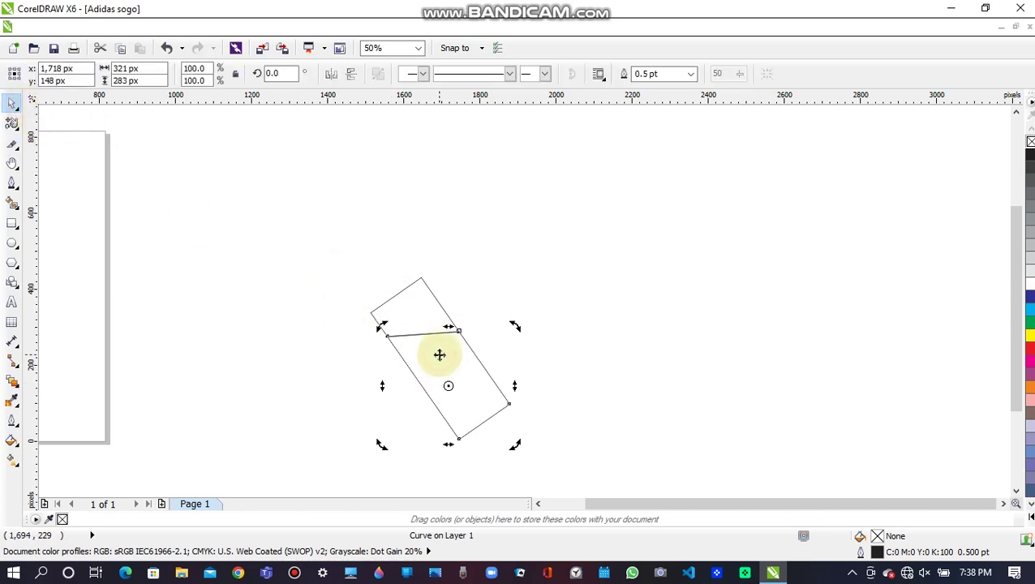
{"action": "key", "text": "Delete"}
Rotate the remaining piece about 3° clockwise to level its cut base, and move it down.
{"action": "left_click", "coordinate": [413, 319]}
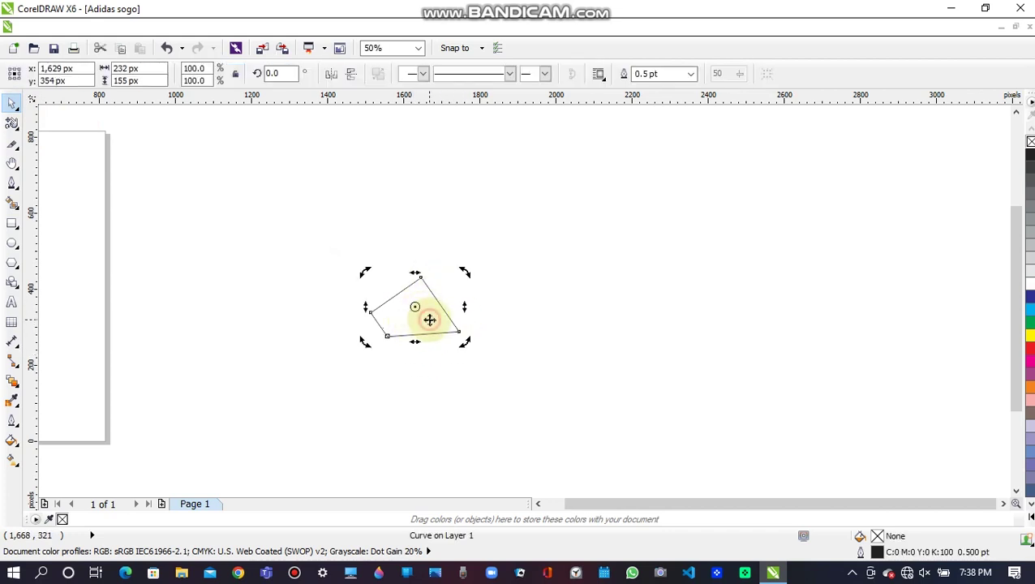
{"action": "left_click_drag", "start_coordinate": [465, 272], "coordinate": [472, 273]}
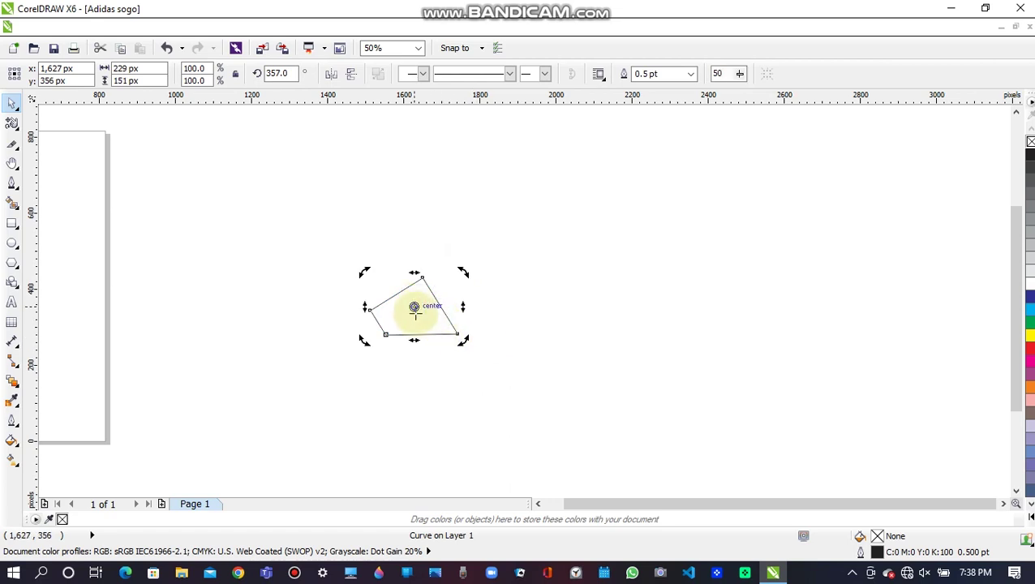
{"action": "left_click", "coordinate": [416, 314]}
{"action": "left_click", "coordinate": [469, 404]}
{"action": "left_click", "coordinate": [414, 307]}
{"action": "left_click_drag", "start_coordinate": [412, 309], "coordinate": [418, 374]}
{"action": "left_click", "coordinate": [587, 377]}
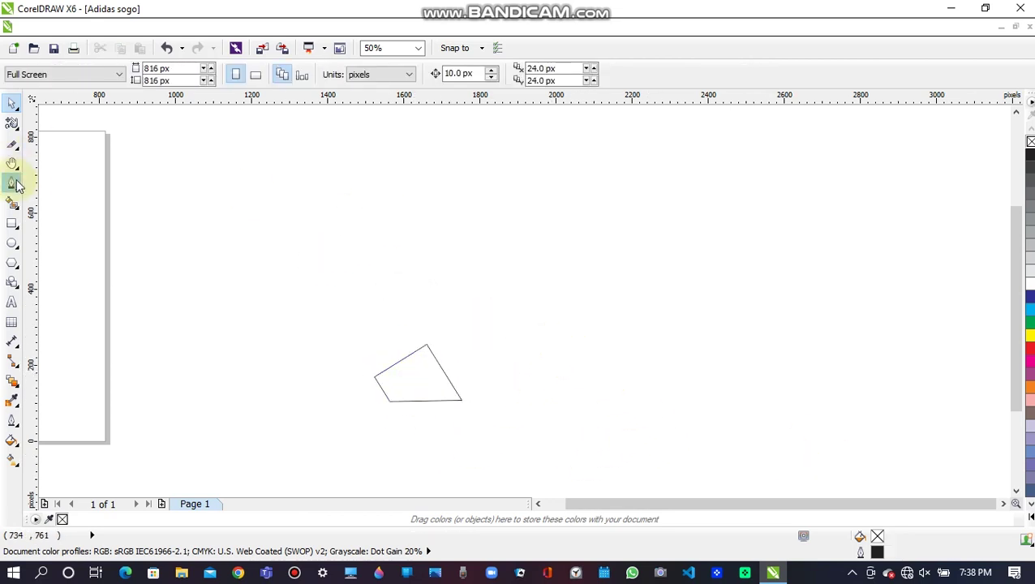
Draw an upright rectangle about 172 by 410 px to the right of the small piece and move it up slightly.
{"action": "left_click", "coordinate": [12, 223]}
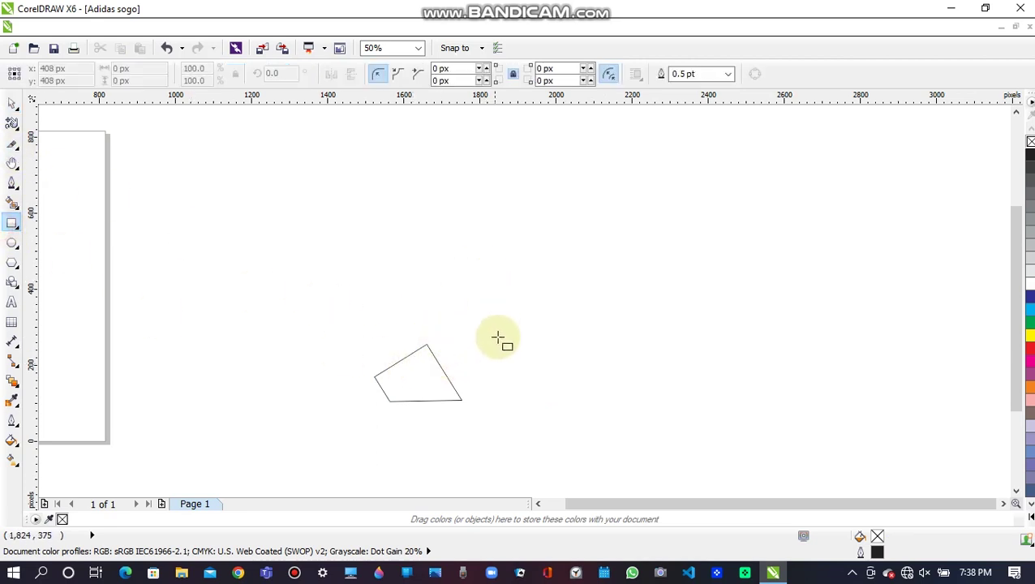
{"action": "left_click_drag", "start_coordinate": [480, 282], "coordinate": [542, 436]}
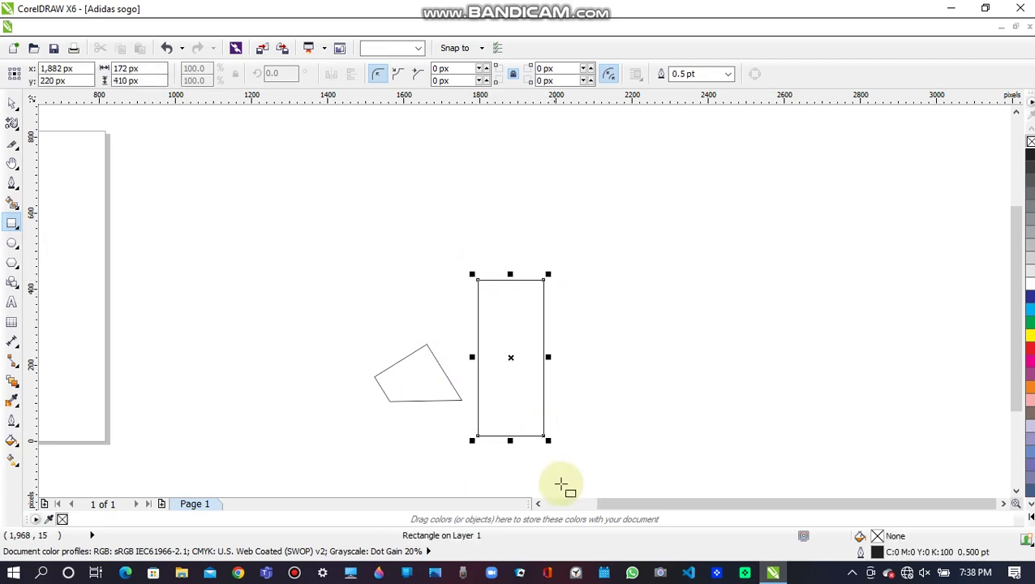
{"action": "left_click_drag", "start_coordinate": [512, 355], "coordinate": [508, 321]}
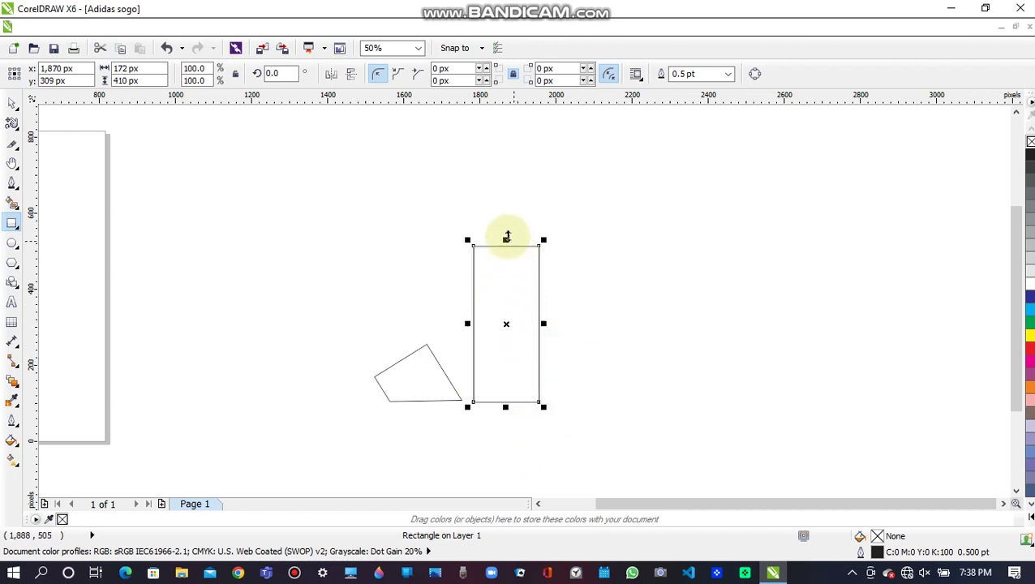
Rotate the new rectangle to about 28° and move it down beside the small piece.
{"action": "left_click", "coordinate": [506, 321]}
{"action": "left_click_drag", "start_coordinate": [544, 241], "coordinate": [500, 243]}
{"action": "left_click", "coordinate": [509, 312]}
{"action": "left_click_drag", "start_coordinate": [507, 324], "coordinate": [496, 364]}
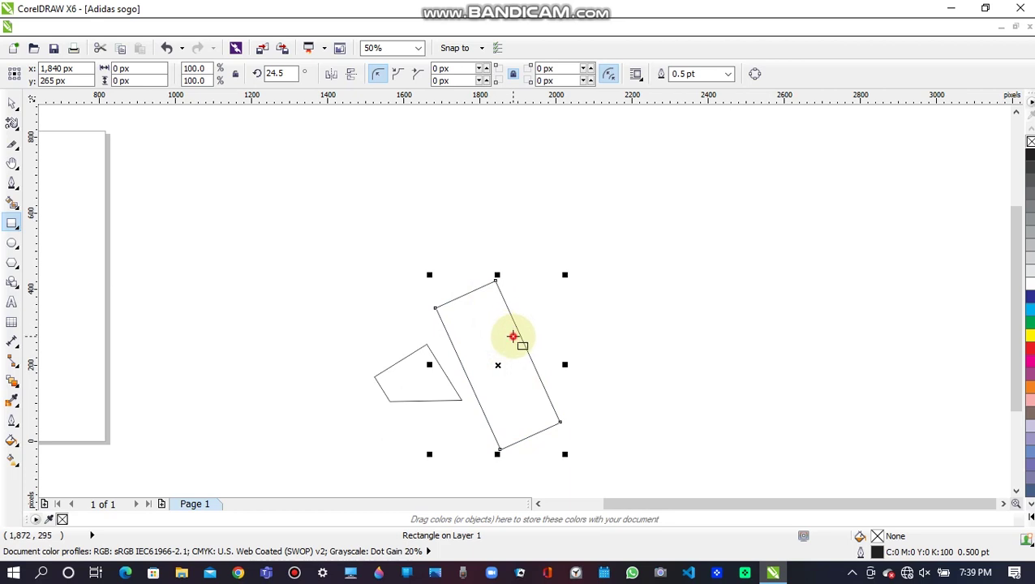
{"action": "left_click", "coordinate": [509, 362]}
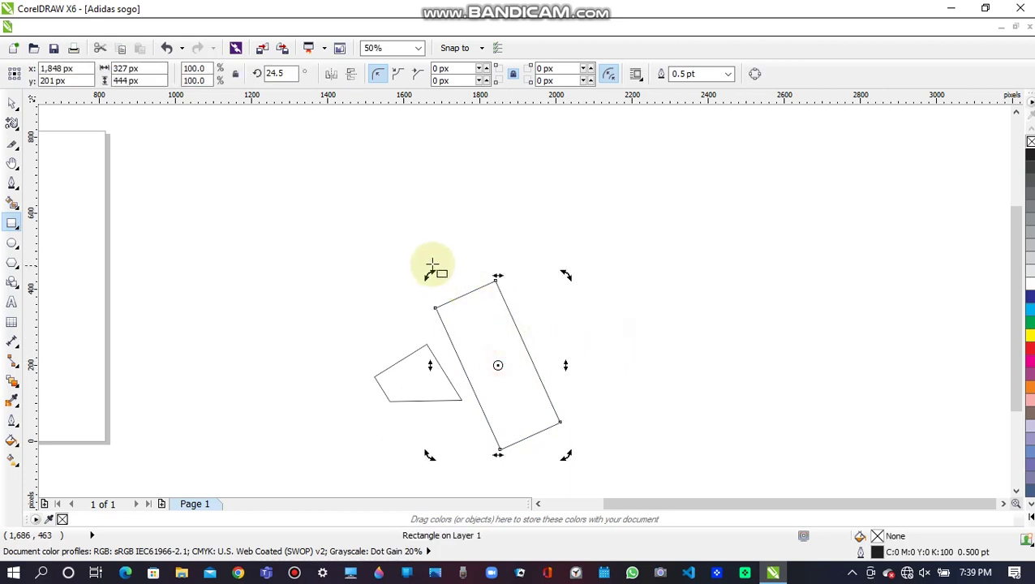
{"action": "left_click_drag", "start_coordinate": [429, 276], "coordinate": [441, 290]}
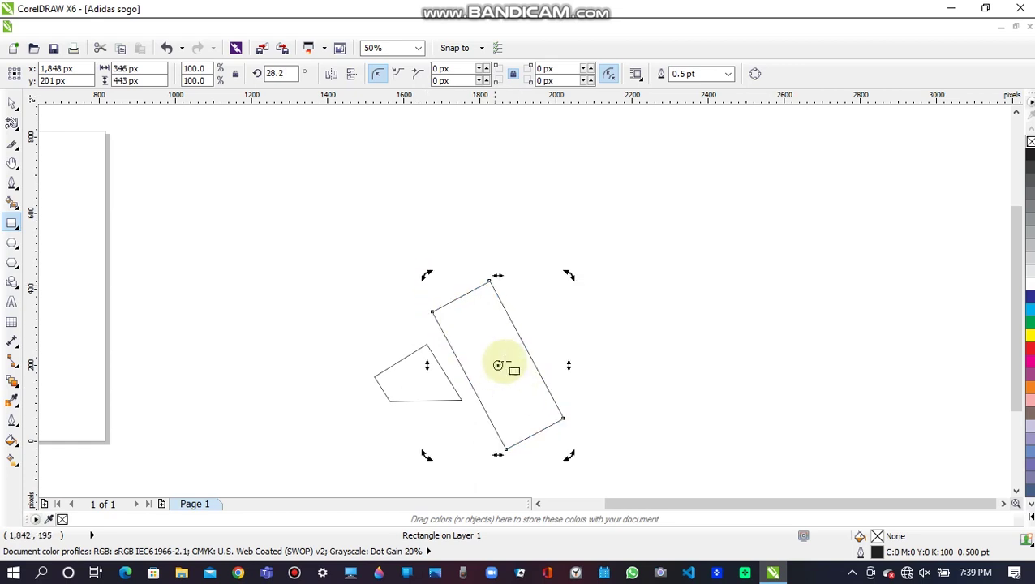
Fine-tune the second rectangle's rotation to about 29.5° and reposition it so it extends below the small piece's base.
{"action": "left_click", "coordinate": [683, 323]}
{"action": "left_click", "coordinate": [491, 358]}
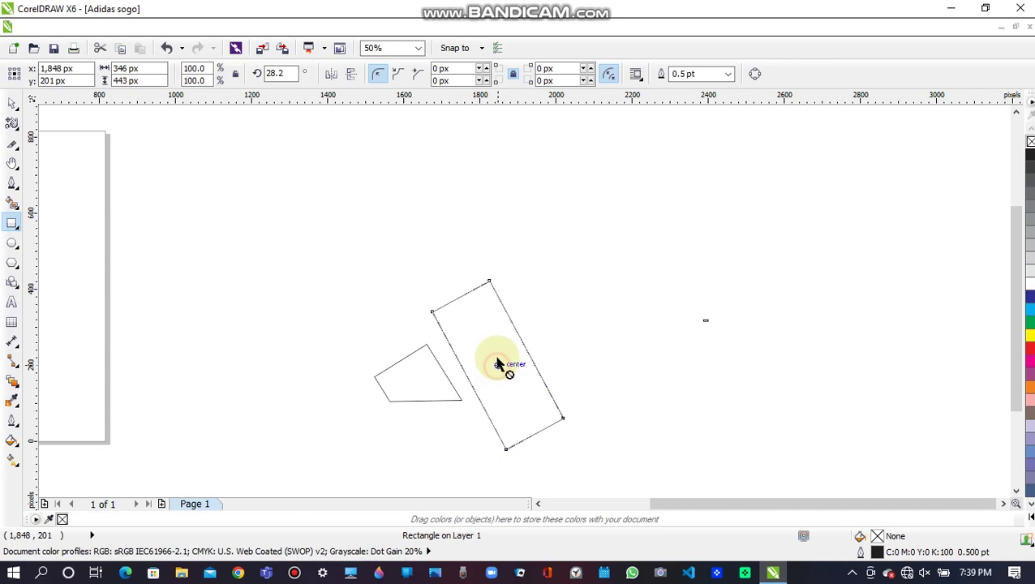
{"action": "left_click_drag", "start_coordinate": [494, 355], "coordinate": [492, 357]}
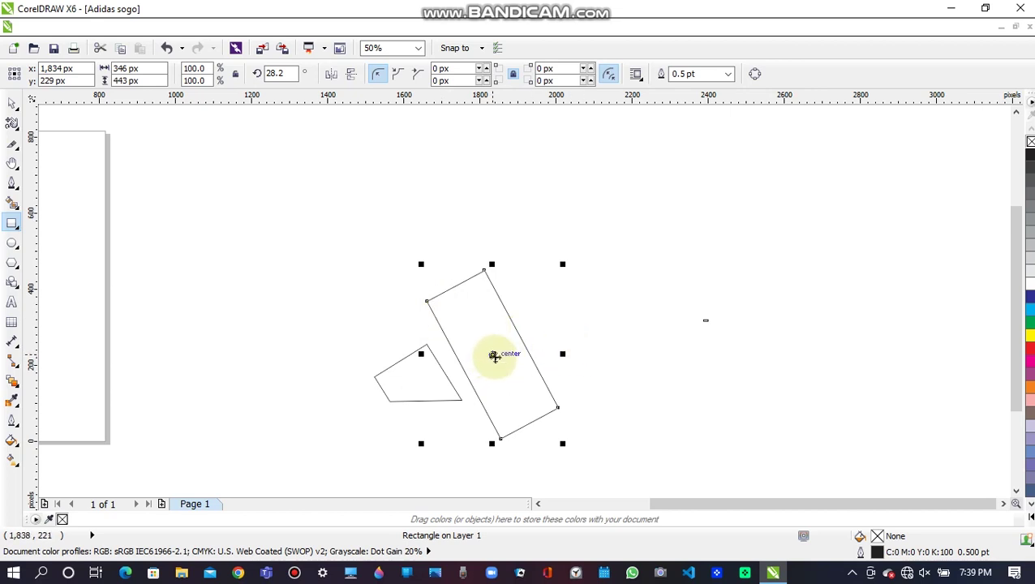
{"action": "left_click", "coordinate": [494, 355]}
{"action": "left_click_drag", "start_coordinate": [422, 266], "coordinate": [417, 266]}
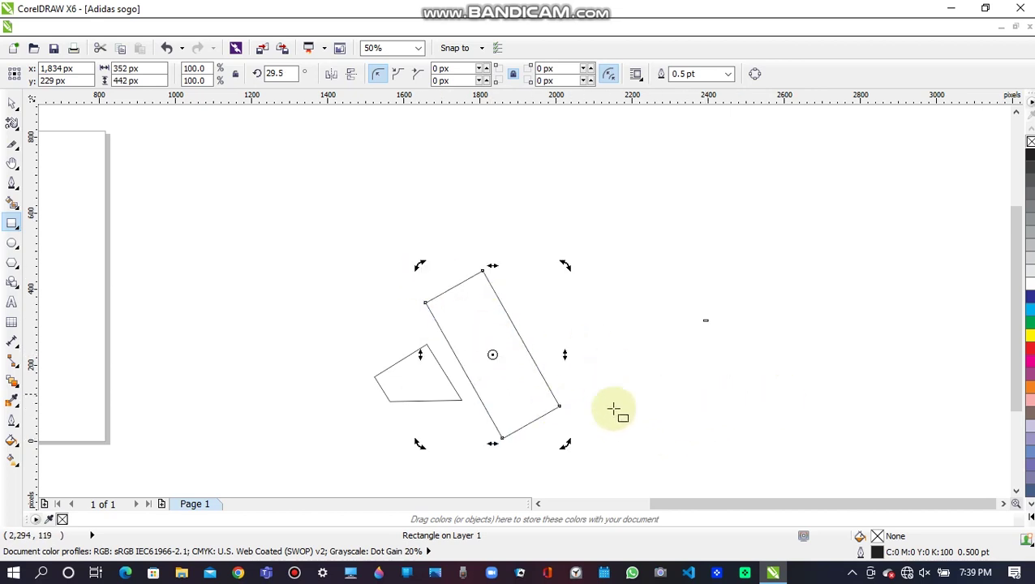
{"action": "left_click", "coordinate": [735, 340]}
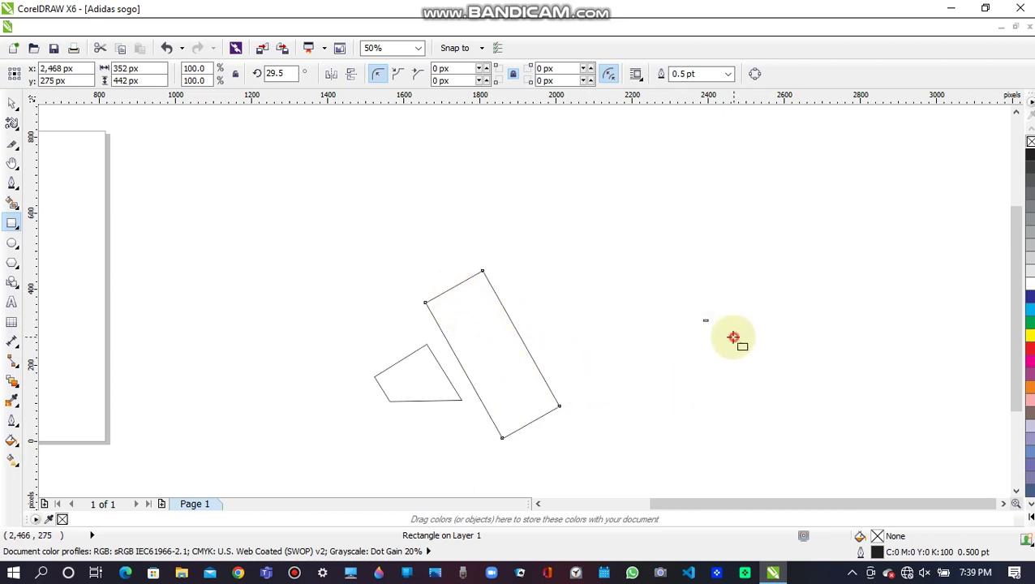
{"action": "left_click", "coordinate": [492, 353]}
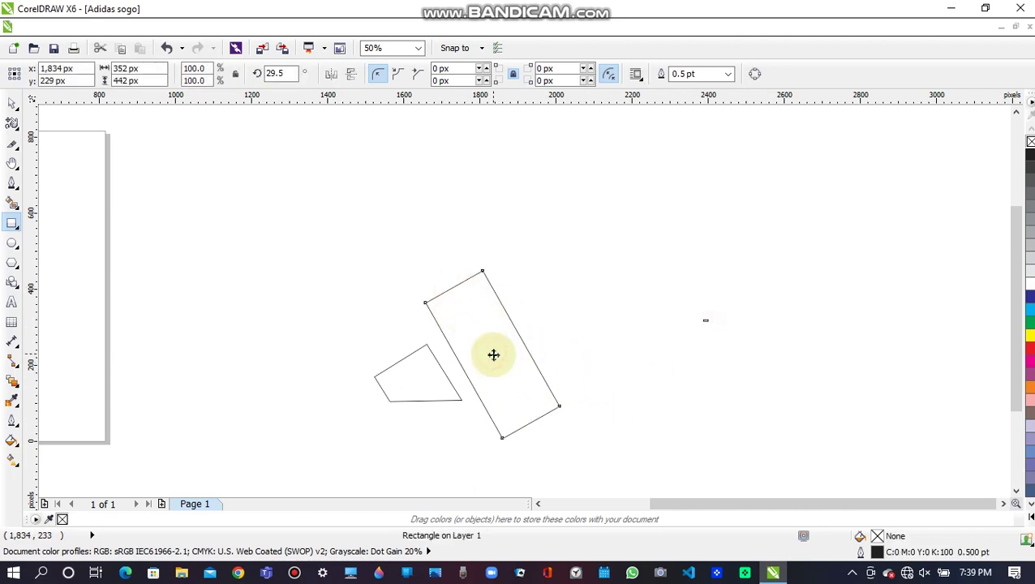
{"action": "left_click_drag", "start_coordinate": [495, 362], "coordinate": [501, 367]}
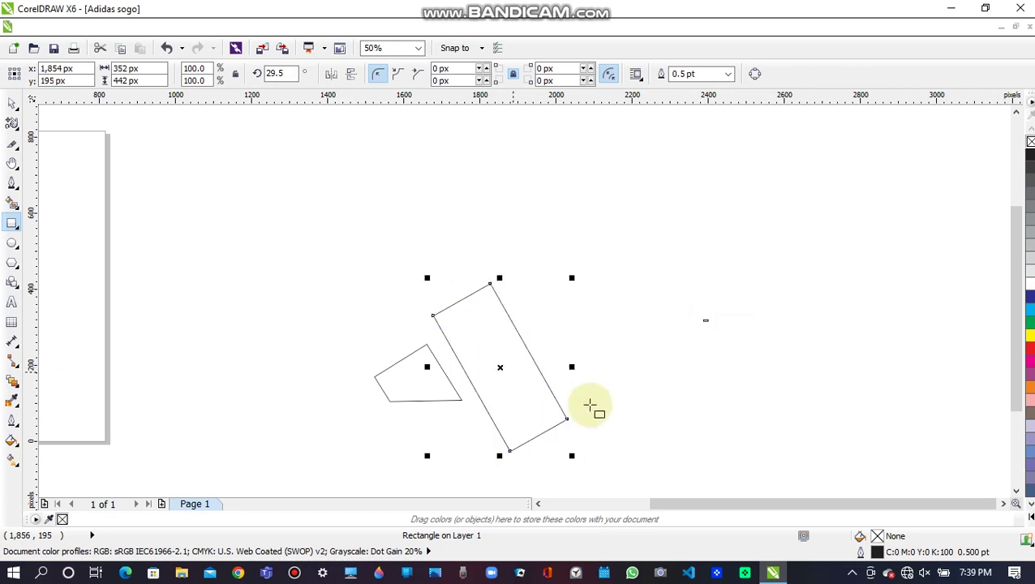
Cut the second tilted rectangle horizontally with the Knife tool near the level of the small piece's base and delete the lower part.
{"action": "left_click", "coordinate": [12, 143]}
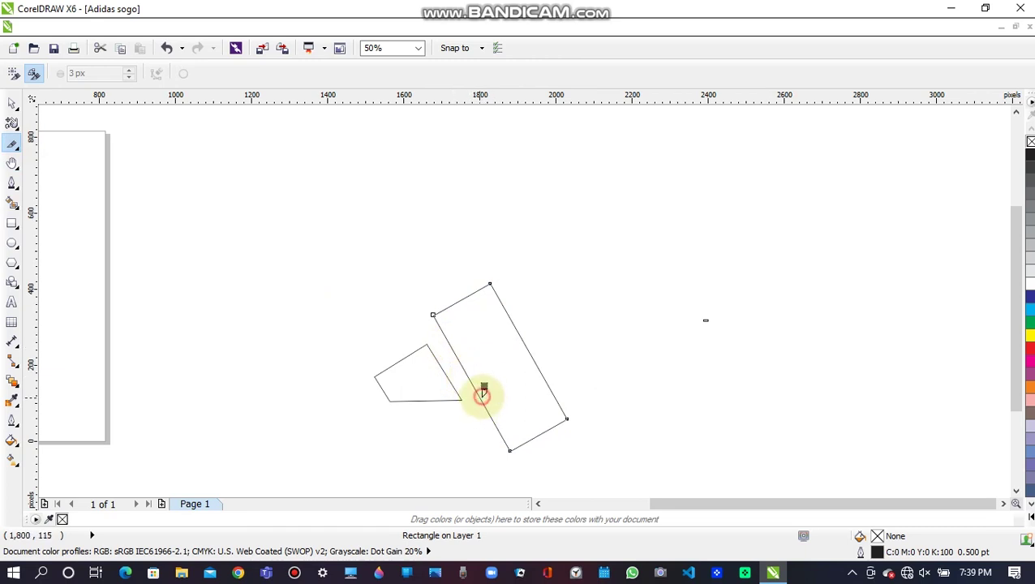
{"action": "left_click", "coordinate": [482, 396]}
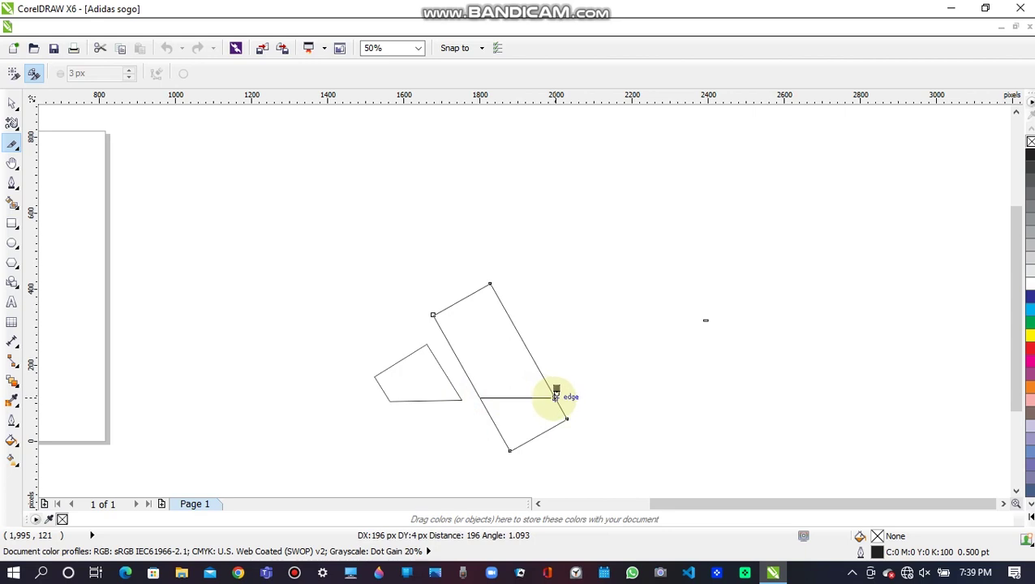
{"action": "left_click", "coordinate": [555, 397]}
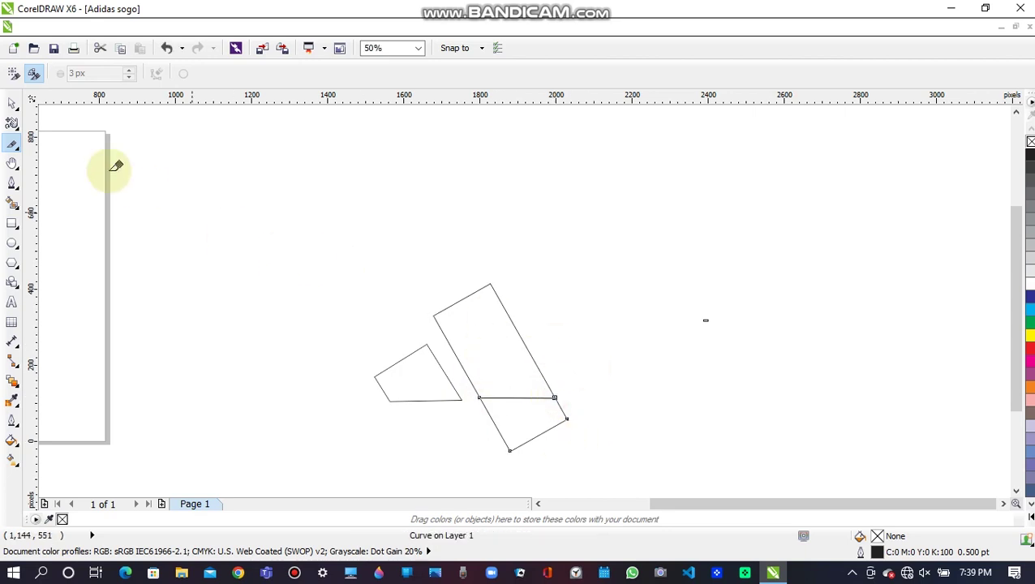
{"action": "left_click", "coordinate": [12, 103]}
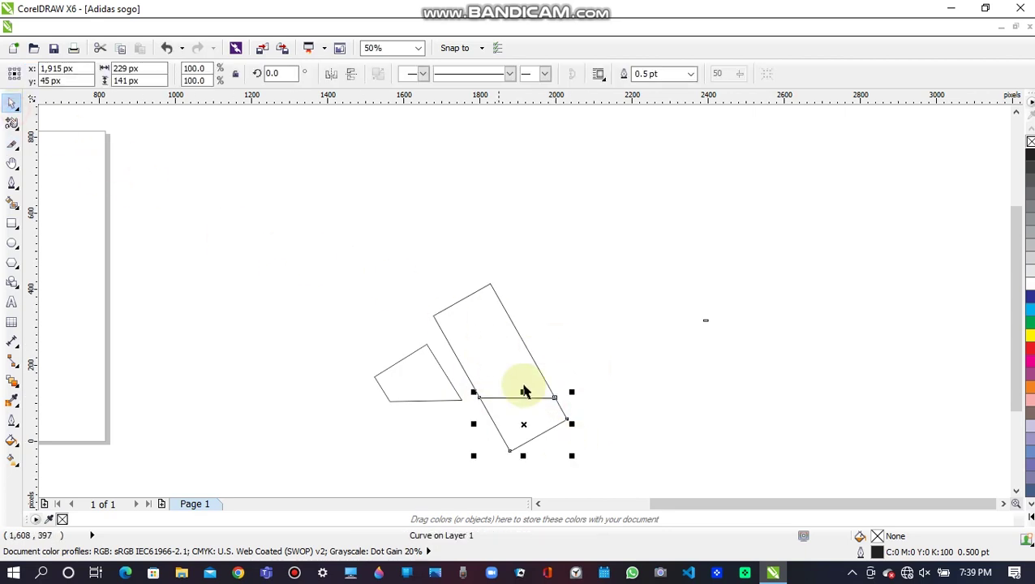
{"action": "left_click", "coordinate": [545, 422]}
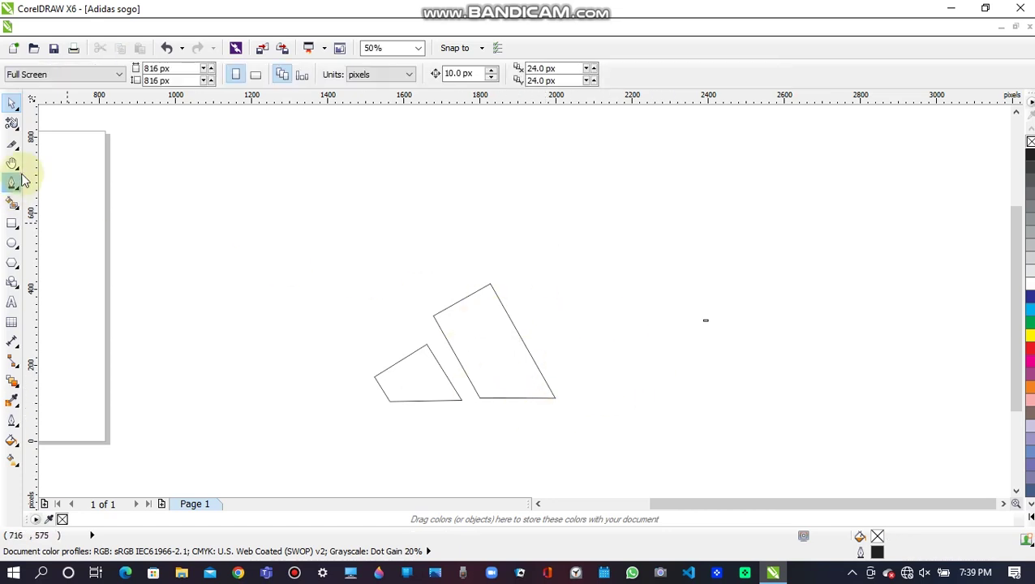
Draw a third upright rectangle about 196 by 562 px to the right of the two cut bars.
{"action": "left_click", "coordinate": [9, 222]}
{"action": "left_click_drag", "start_coordinate": [595, 183], "coordinate": [670, 397]}
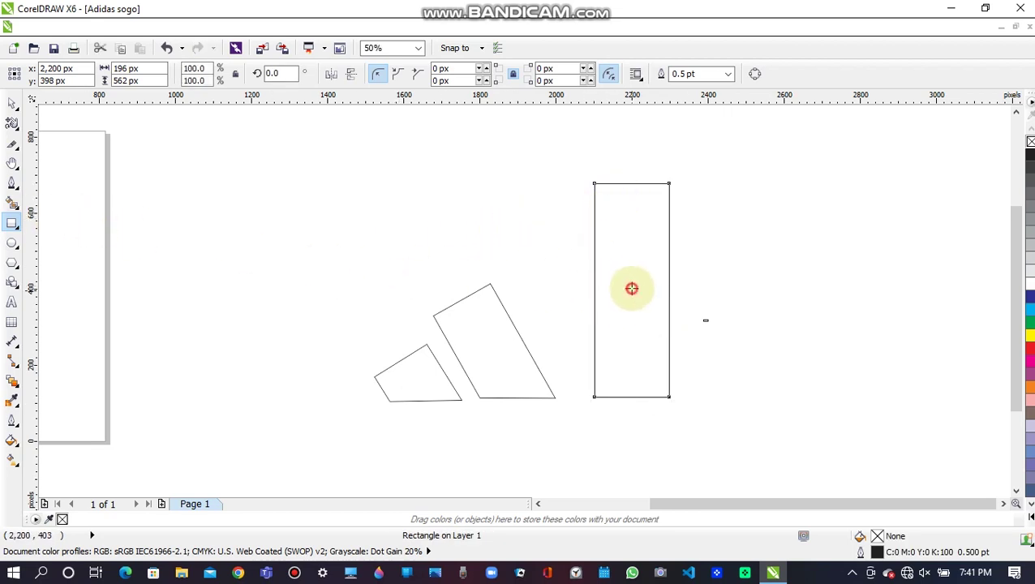
{"action": "left_click_drag", "start_coordinate": [583, 177], "coordinate": [571, 189]}
{"action": "left_click", "coordinate": [619, 238]}
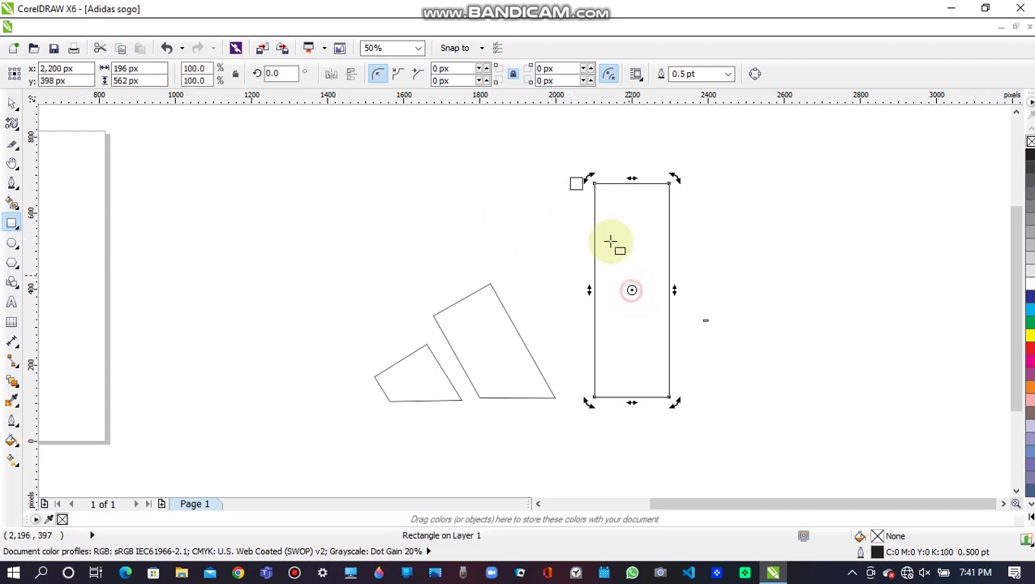
{"action": "left_click", "coordinate": [573, 180]}
{"action": "key", "text": "Delete"}
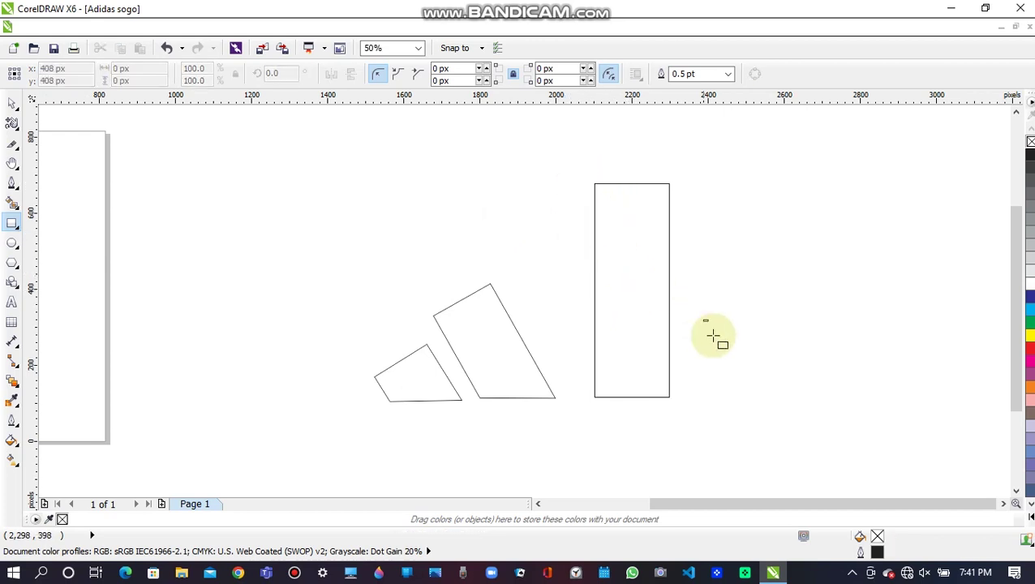
Rotate the third rectangle to about 30.2° and place it beside the second bar, extending below that bar's base.
{"action": "left_click", "coordinate": [705, 321]}
{"action": "left_click", "coordinate": [619, 220]}
{"action": "left_click", "coordinate": [630, 287]}
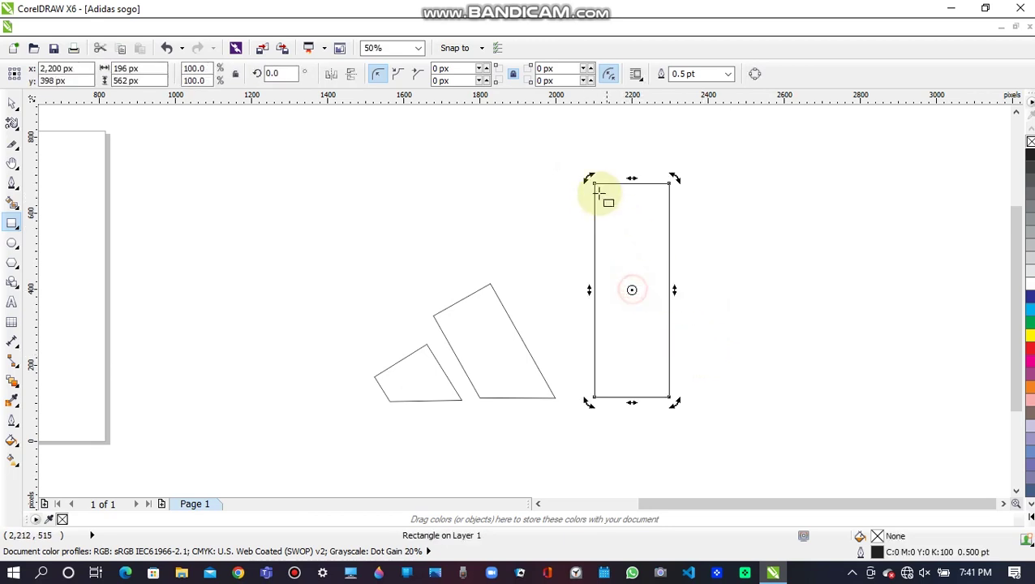
{"action": "left_click_drag", "start_coordinate": [591, 174], "coordinate": [549, 224]}
{"action": "left_click", "coordinate": [786, 279]}
{"action": "left_click", "coordinate": [634, 290]}
{"action": "left_click_drag", "start_coordinate": [633, 289], "coordinate": [568, 307]}
{"action": "left_click", "coordinate": [567, 306]}
{"action": "left_click_drag", "start_coordinate": [664, 422], "coordinate": [663, 428]}
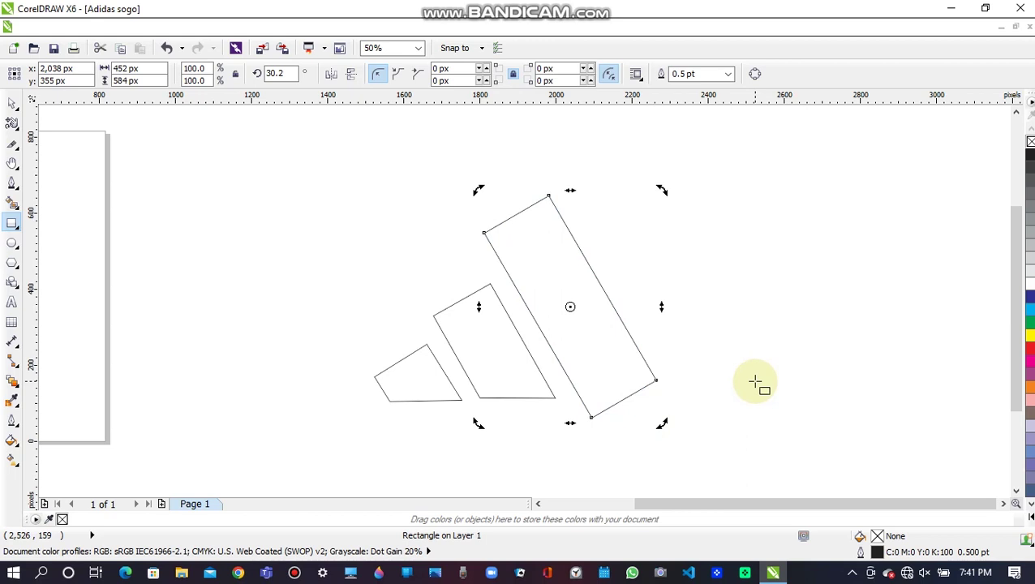
{"action": "left_click", "coordinate": [567, 307]}
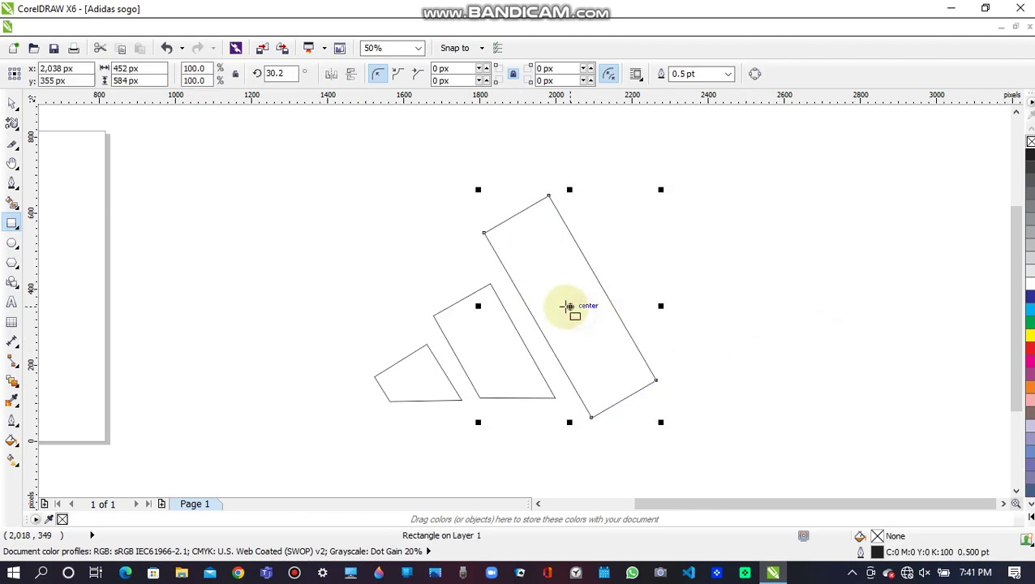
{"action": "left_click_drag", "start_coordinate": [571, 315], "coordinate": [578, 328]}
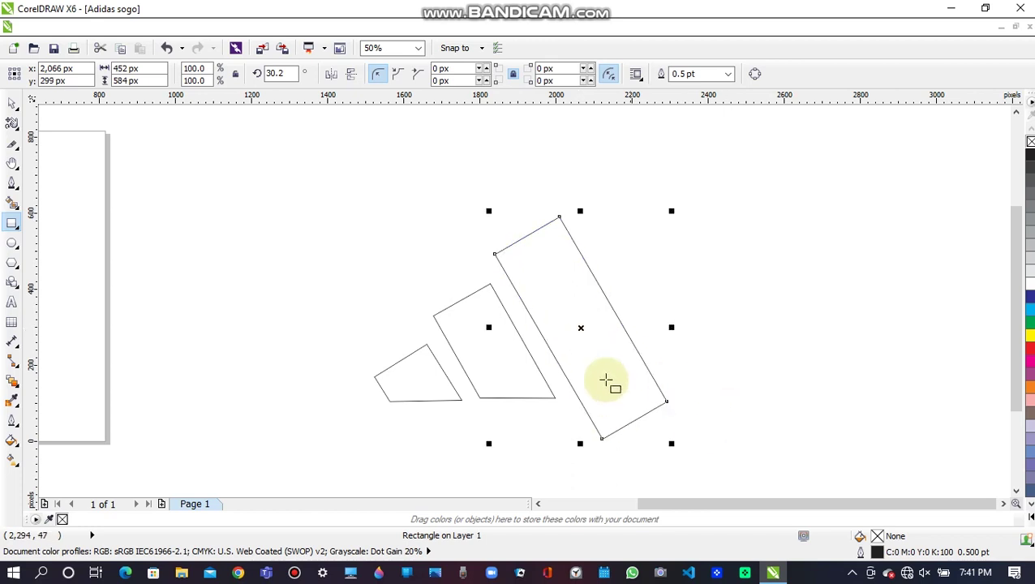
Cut the third tilted rectangle horizontally with the Knife tool near the other bars' base level and delete the lower part.
{"action": "left_click", "coordinate": [11, 143]}
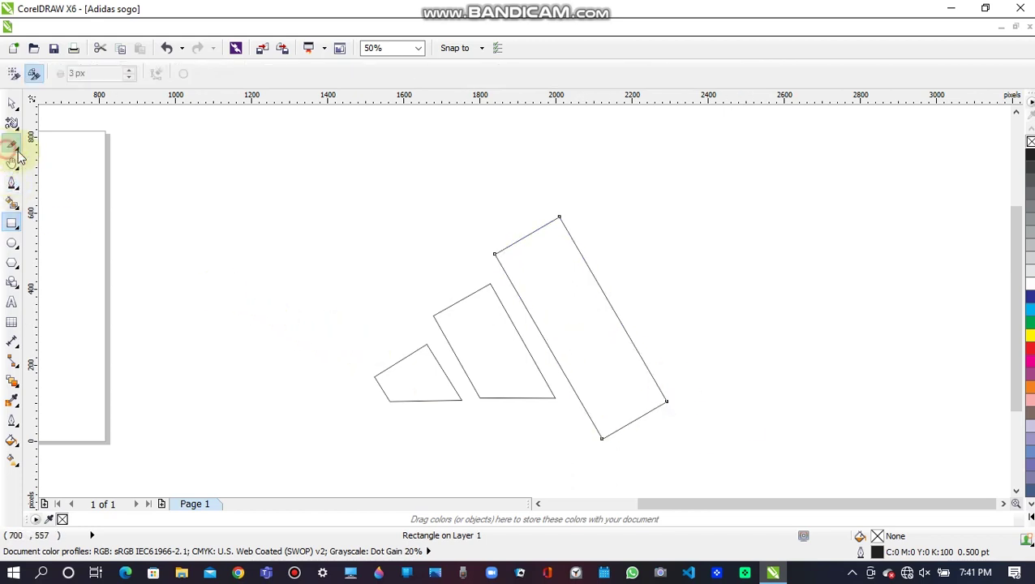
{"action": "left_click", "coordinate": [578, 393]}
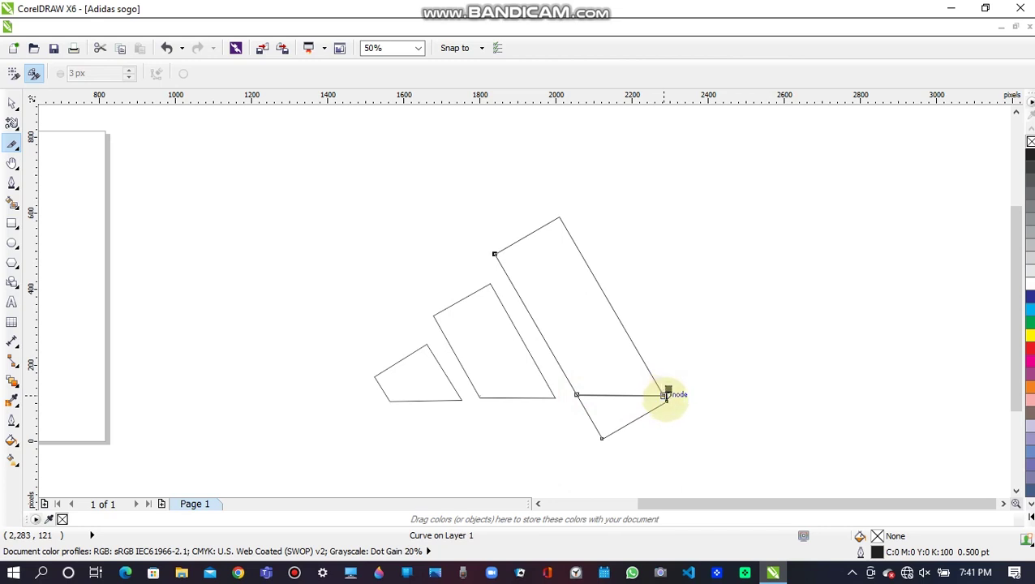
{"action": "left_click", "coordinate": [666, 393]}
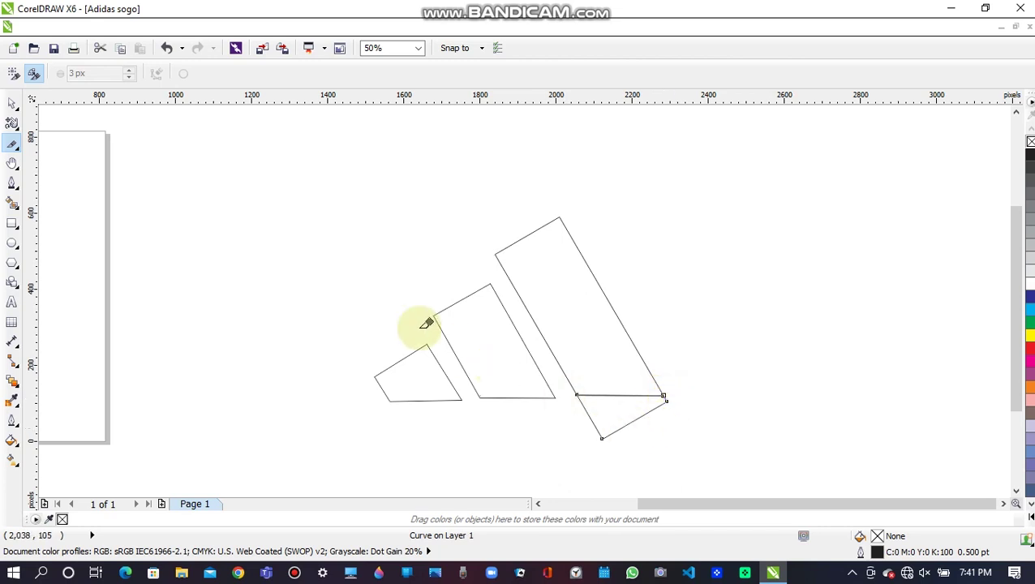
{"action": "left_click", "coordinate": [13, 104]}
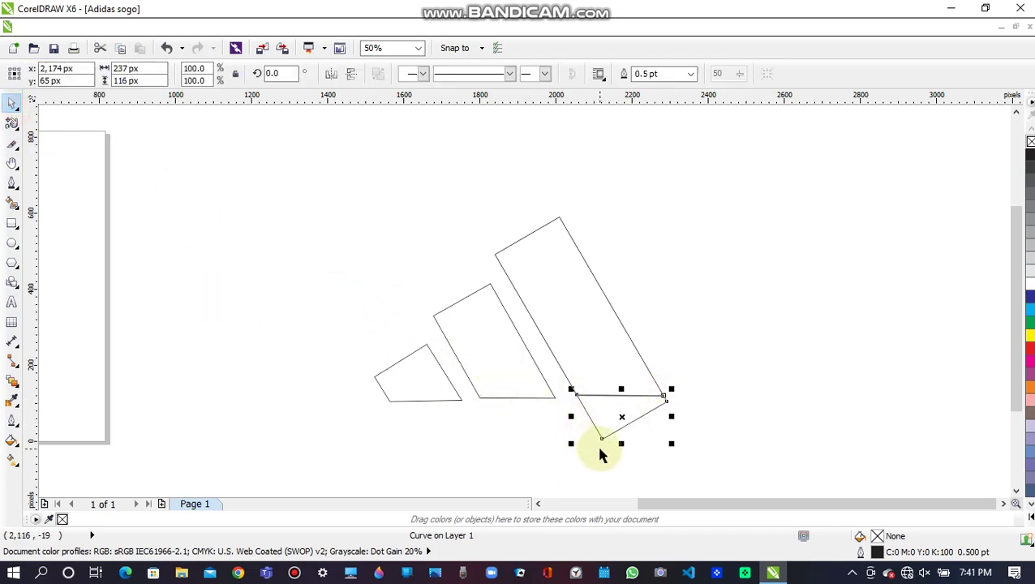
{"action": "key", "text": "Delete"}
Add the artistic text "adidas" just below the smallest bar.
{"action": "left_click_drag", "start_coordinate": [1020, 325], "coordinate": [1018, 348]}
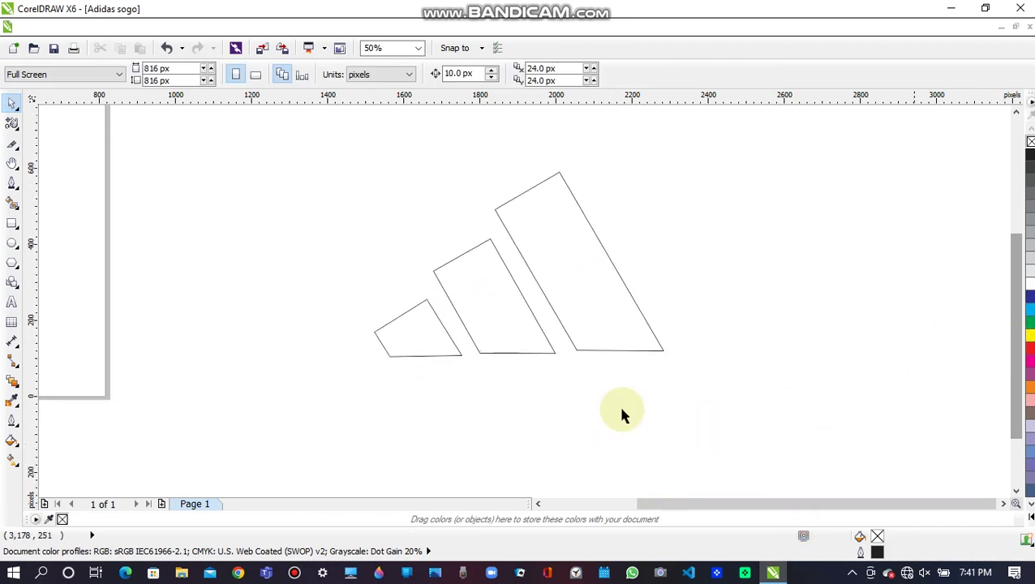
{"action": "left_click", "coordinate": [11, 302]}
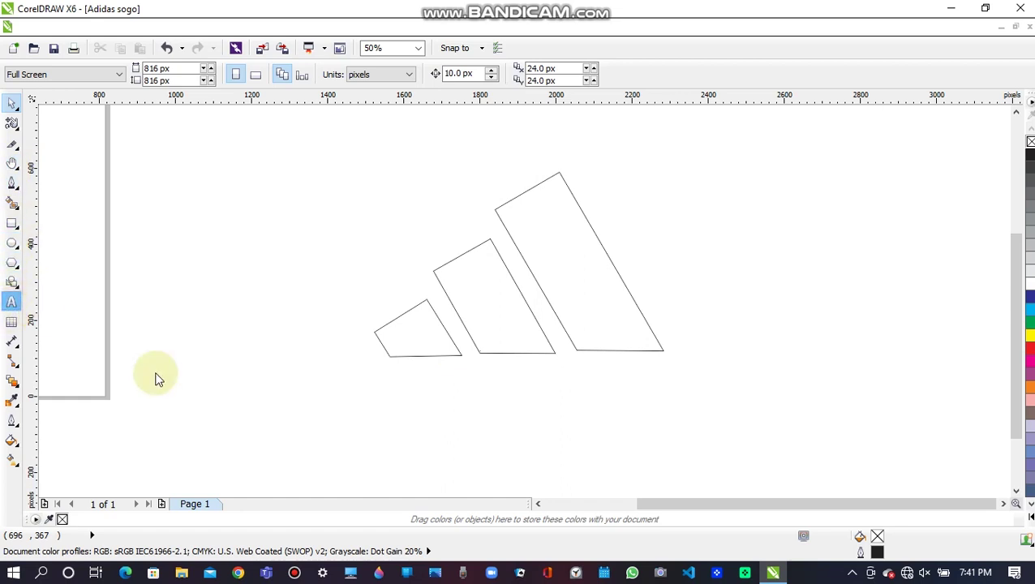
{"action": "left_click", "coordinate": [392, 390]}
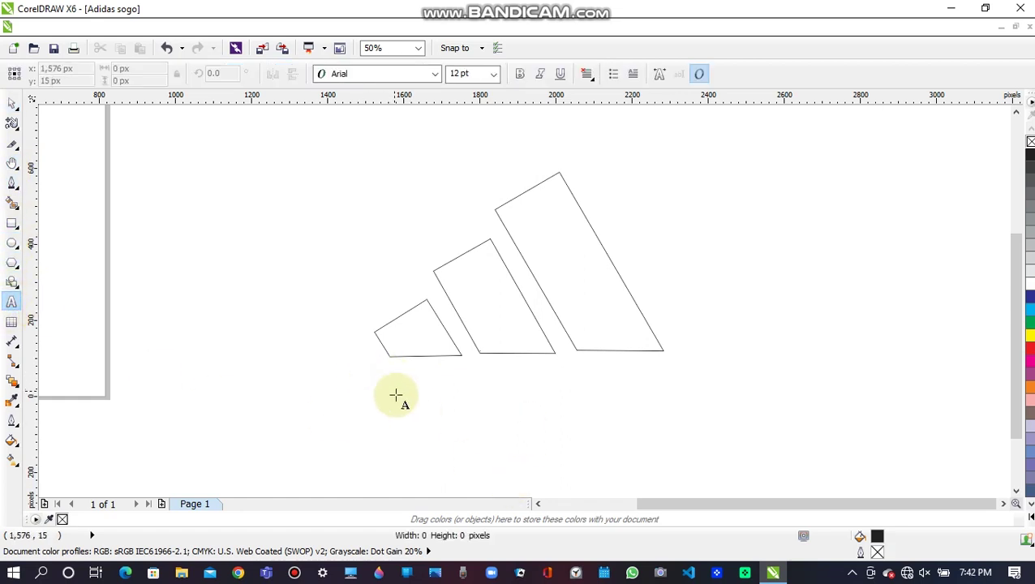
{"action": "type", "text": "adid"}
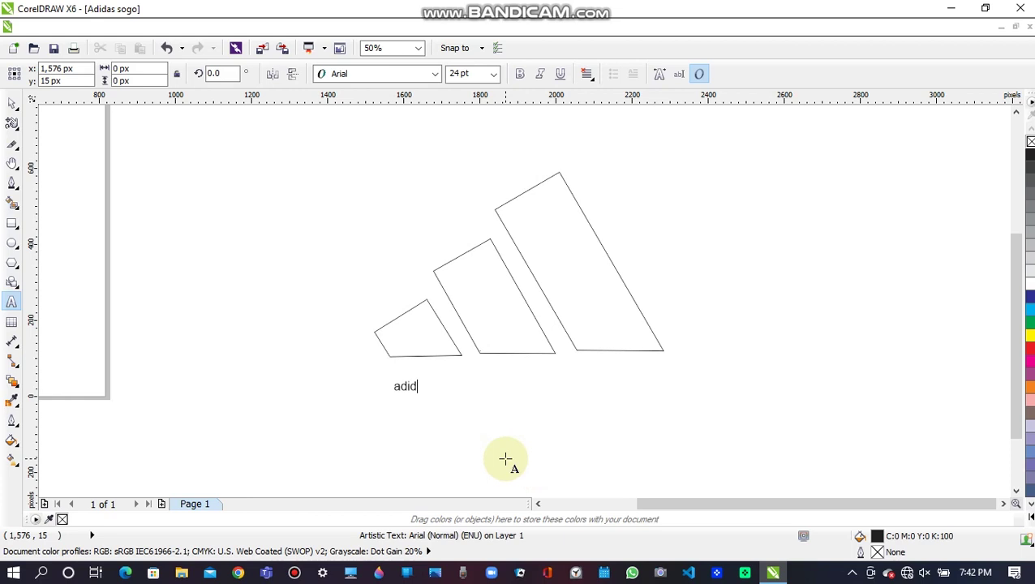
{"action": "type", "text": "as"}
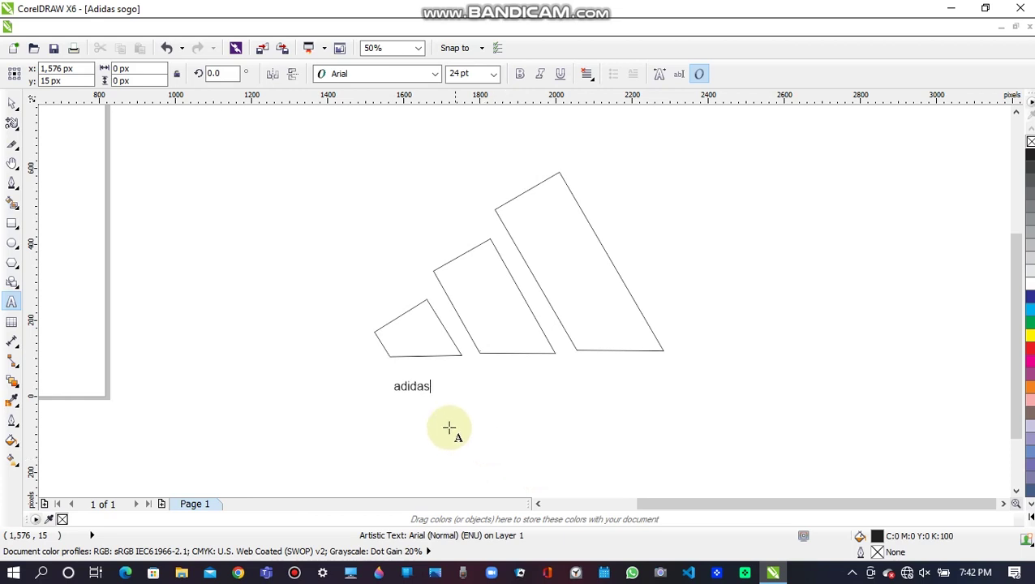
Make the adidas text bold black and enlarge it to about 719 px wide beneath the bars.
{"action": "left_click_drag", "start_coordinate": [429, 387], "coordinate": [360, 389]}
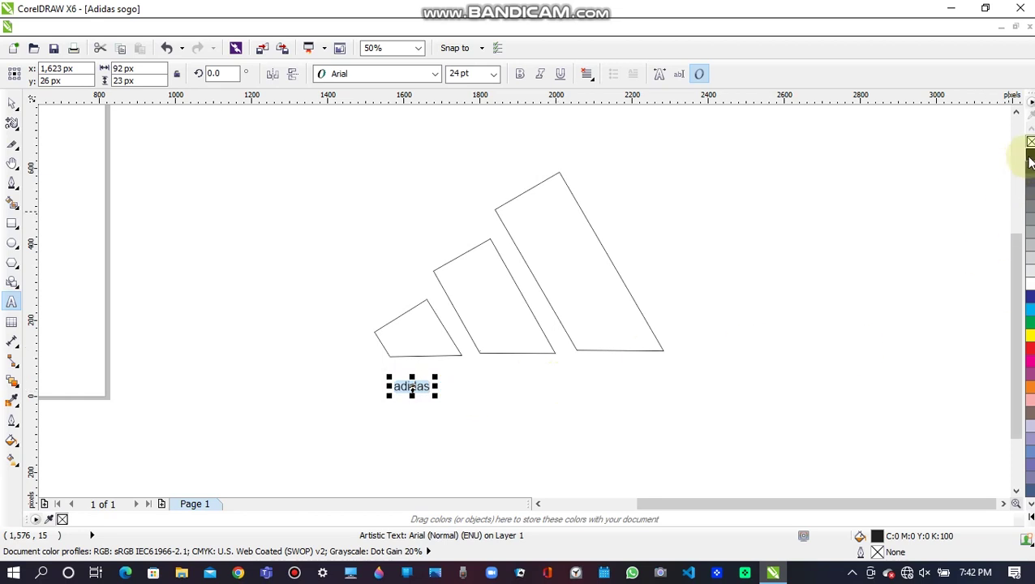
{"action": "left_click", "coordinate": [1030, 154]}
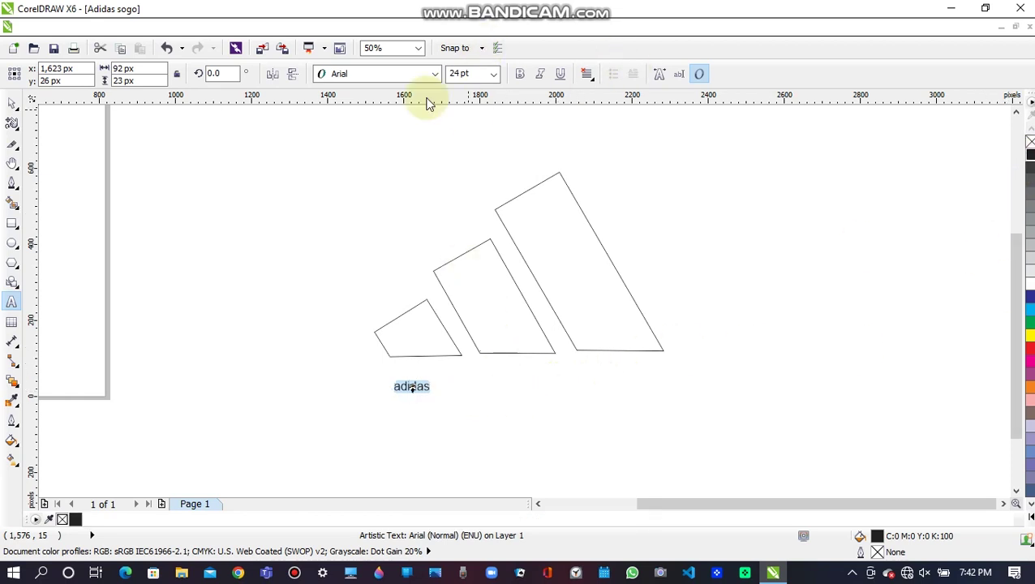
{"action": "left_click", "coordinate": [521, 74]}
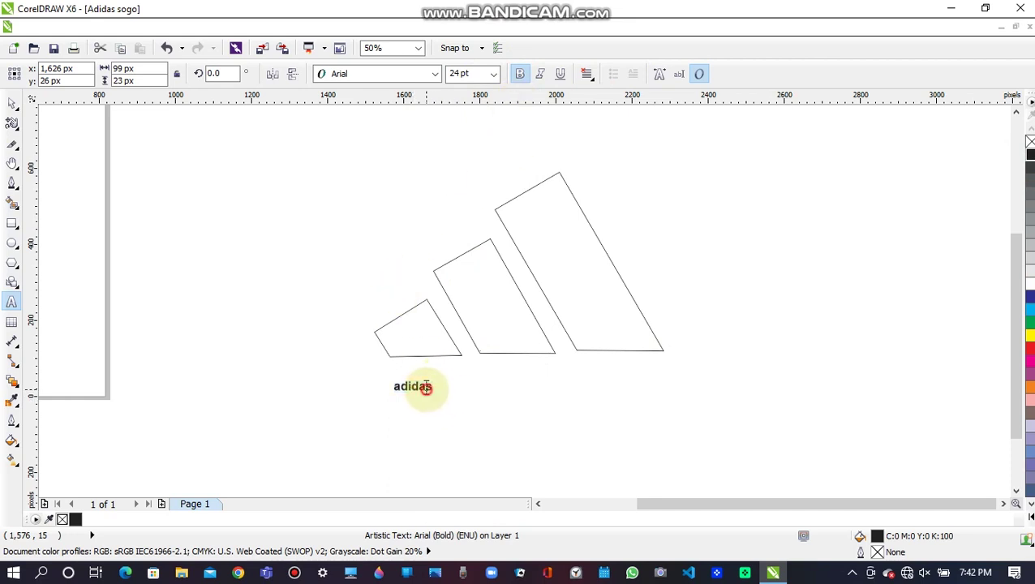
{"action": "left_click", "coordinate": [426, 388]}
{"action": "left_click_drag", "start_coordinate": [437, 395], "coordinate": [673, 398]}
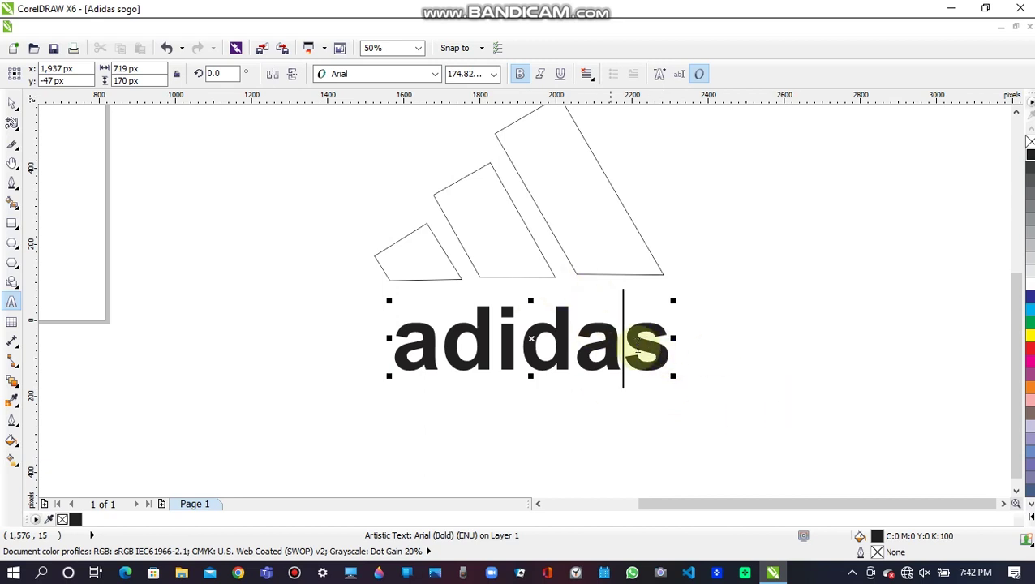
Try the Century751 BT font on the whole adidas text.
{"action": "left_click_drag", "start_coordinate": [670, 343], "coordinate": [410, 347]}
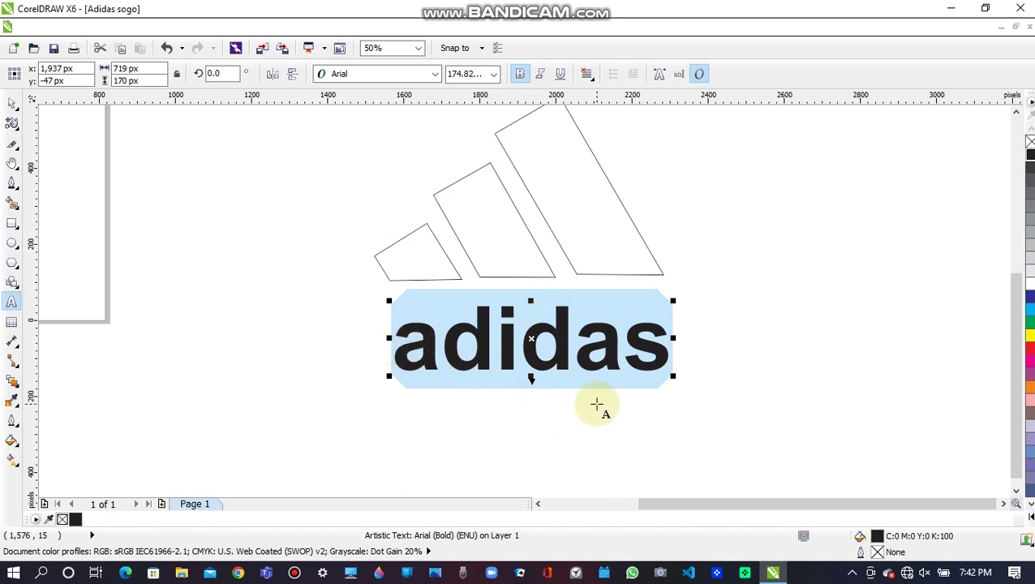
{"action": "left_click", "coordinate": [438, 75]}
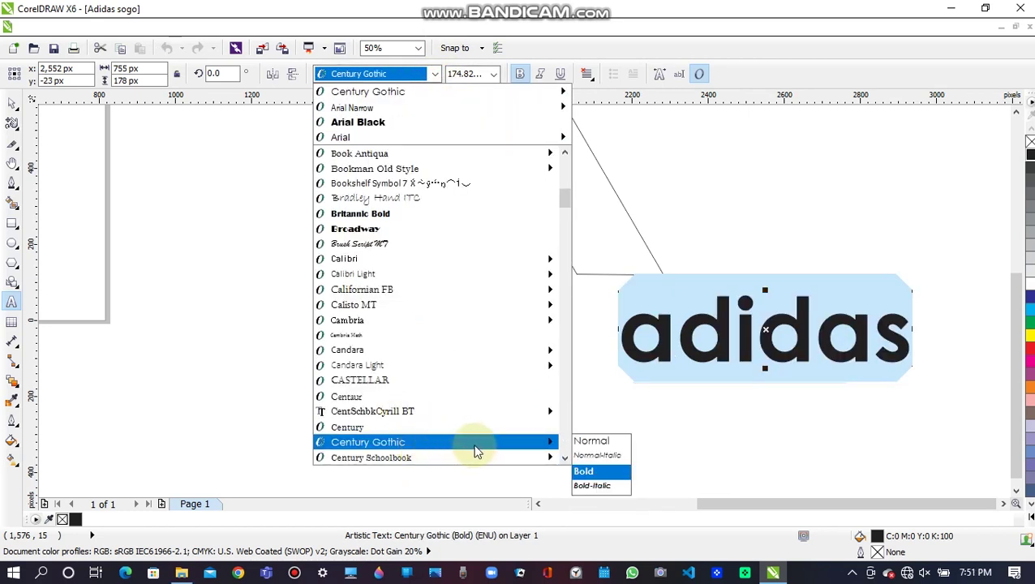
{"action": "scroll", "coordinate": [438, 438], "scroll_direction": "down", "scroll_amount": 1}
{"action": "left_click", "coordinate": [373, 458]}
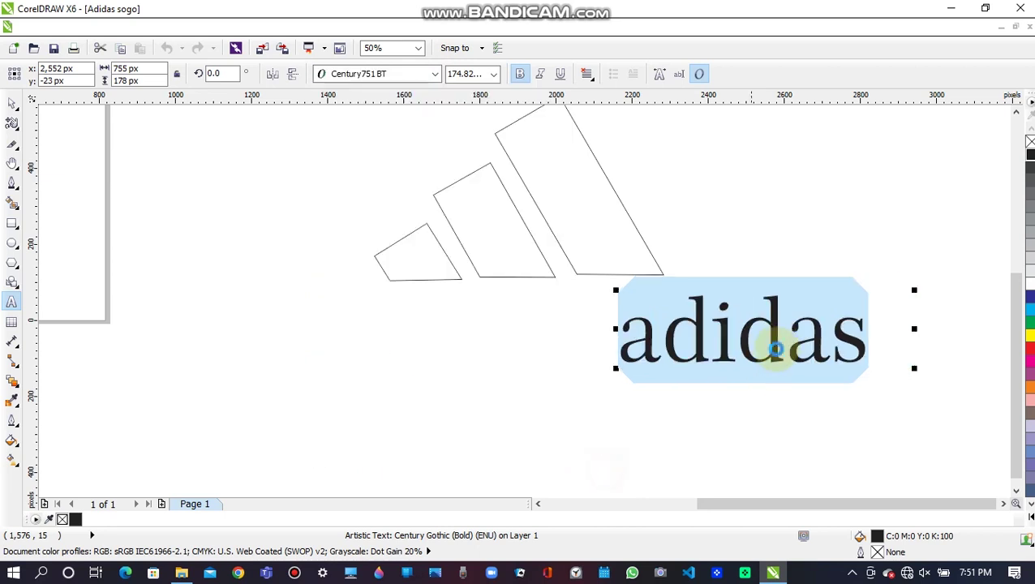
Set the adidas text's font to Century Gothic Bold.
{"action": "left_click", "coordinate": [433, 74]}
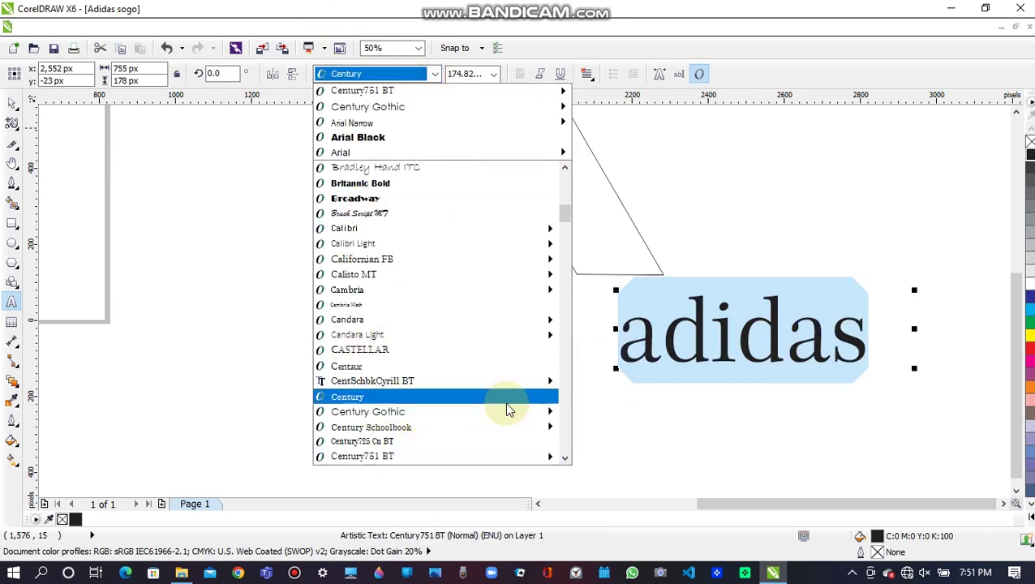
{"action": "mouse_move", "coordinate": [556, 412]}
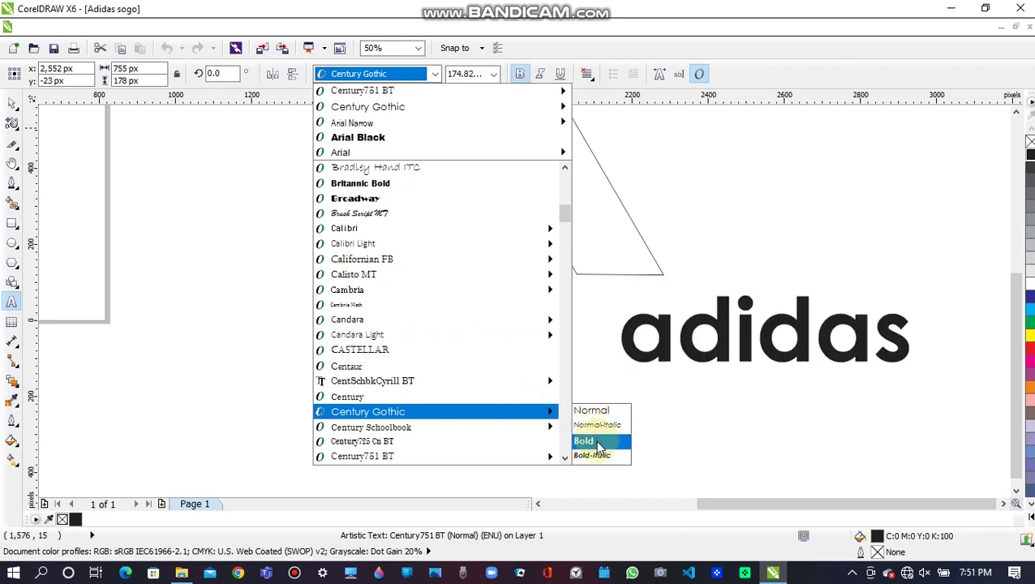
{"action": "left_click", "coordinate": [599, 446]}
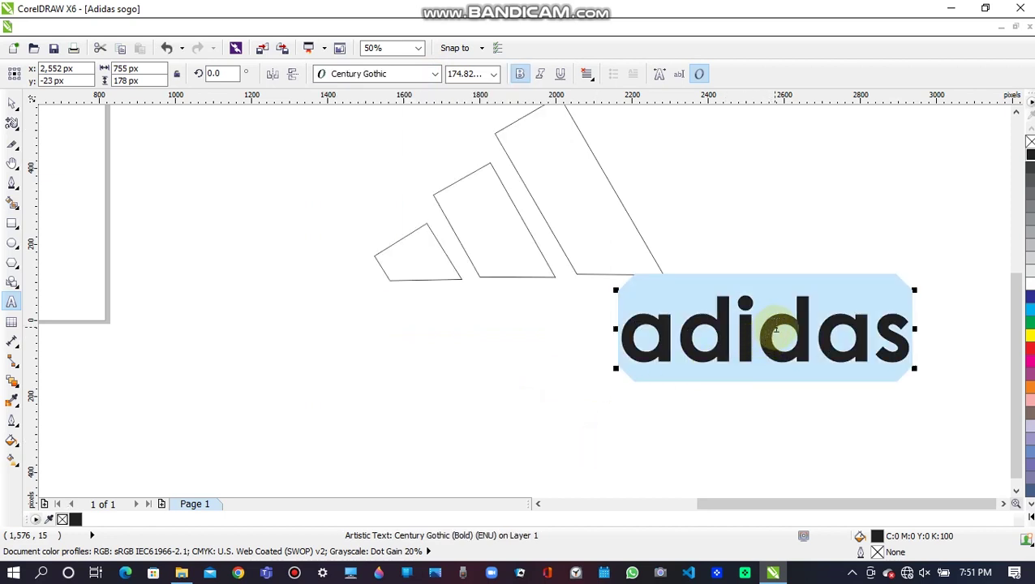
{"action": "left_click", "coordinate": [808, 404]}
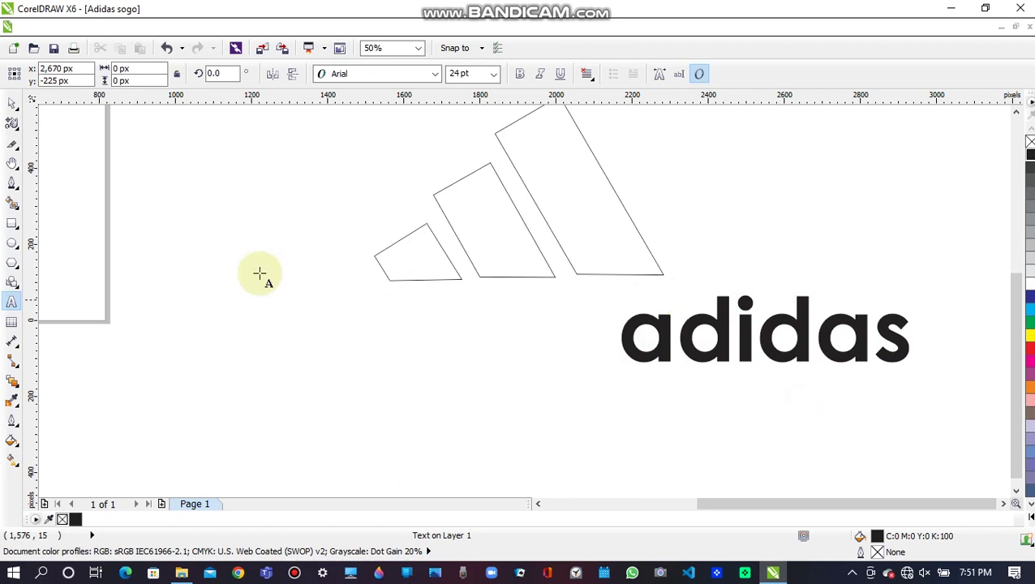
Move the adidas text directly beneath the three bars, roughly centred on them.
{"action": "left_click", "coordinate": [11, 105]}
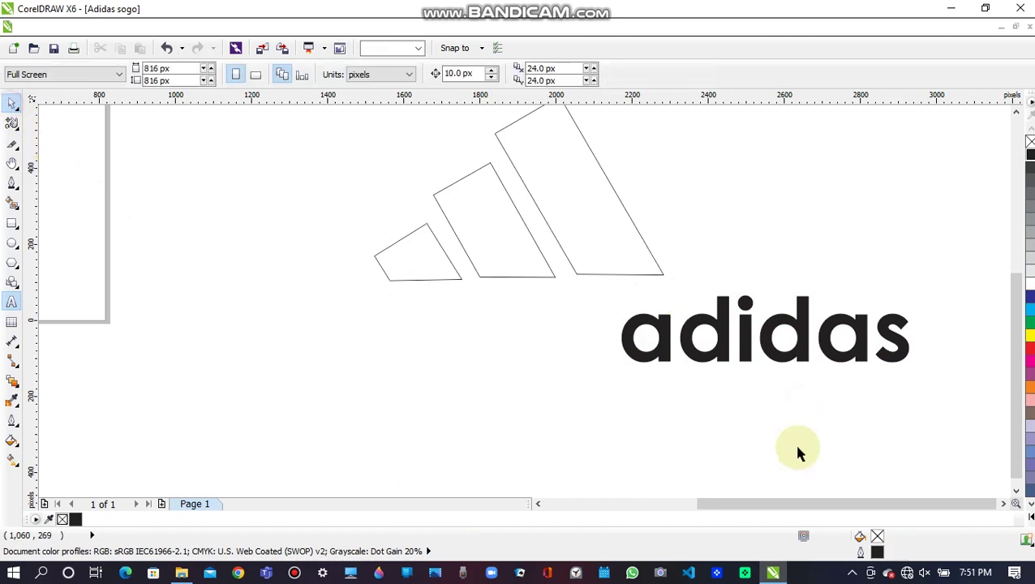
{"action": "left_click_drag", "start_coordinate": [599, 293], "coordinate": [931, 393]}
{"action": "left_click", "coordinate": [769, 354]}
{"action": "left_click", "coordinate": [868, 459]}
{"action": "left_click", "coordinate": [755, 345]}
{"action": "left_click_drag", "start_coordinate": [765, 329], "coordinate": [528, 326]}
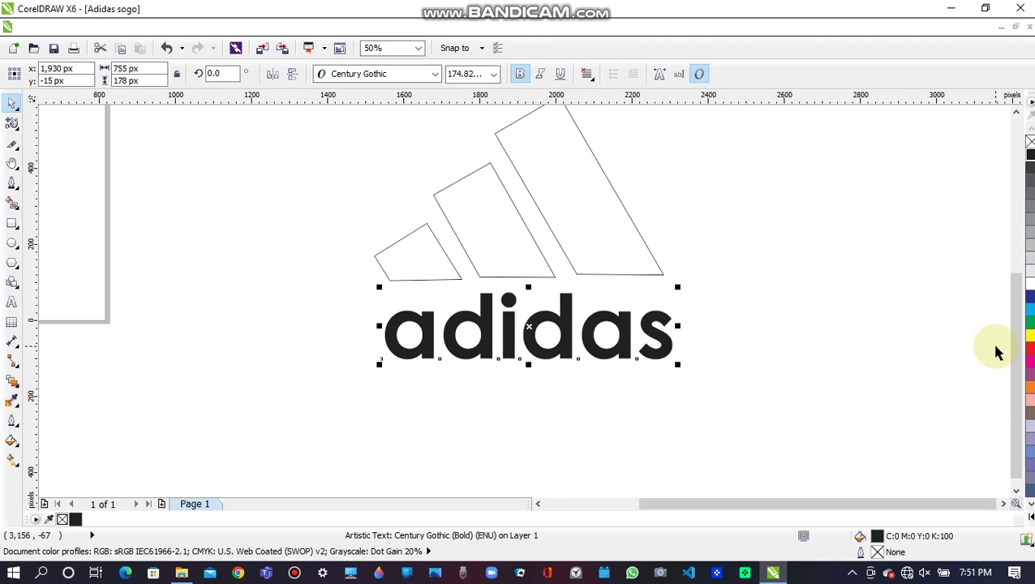
Enlarge the adidas text to about 900 by 212 px and move it up against the bars' bases.
{"action": "left_click_drag", "start_coordinate": [1018, 350], "coordinate": [1000, 303]}
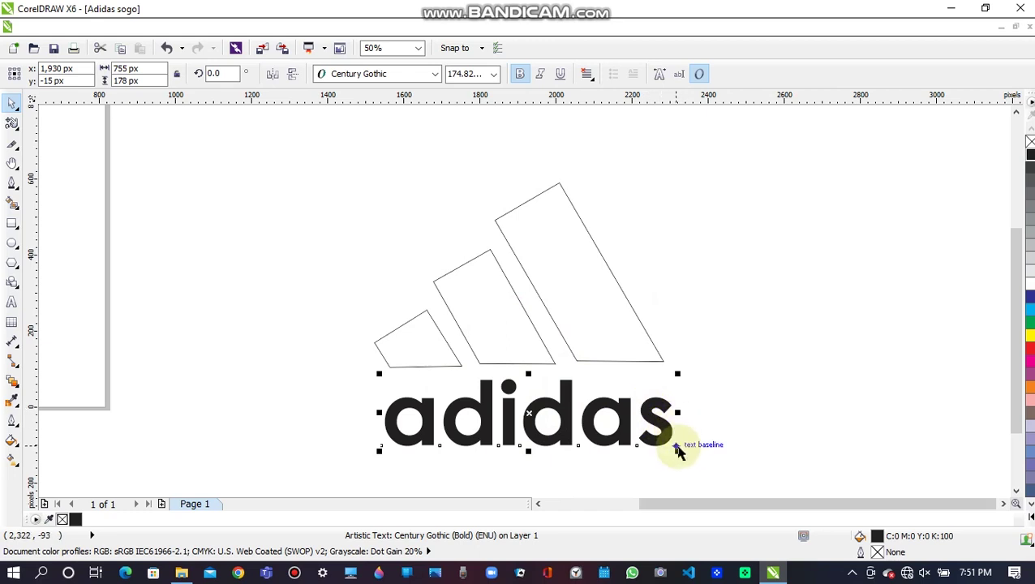
{"action": "left_click_drag", "start_coordinate": [677, 448], "coordinate": [730, 477]}
{"action": "left_click_drag", "start_coordinate": [556, 418], "coordinate": [522, 406]}
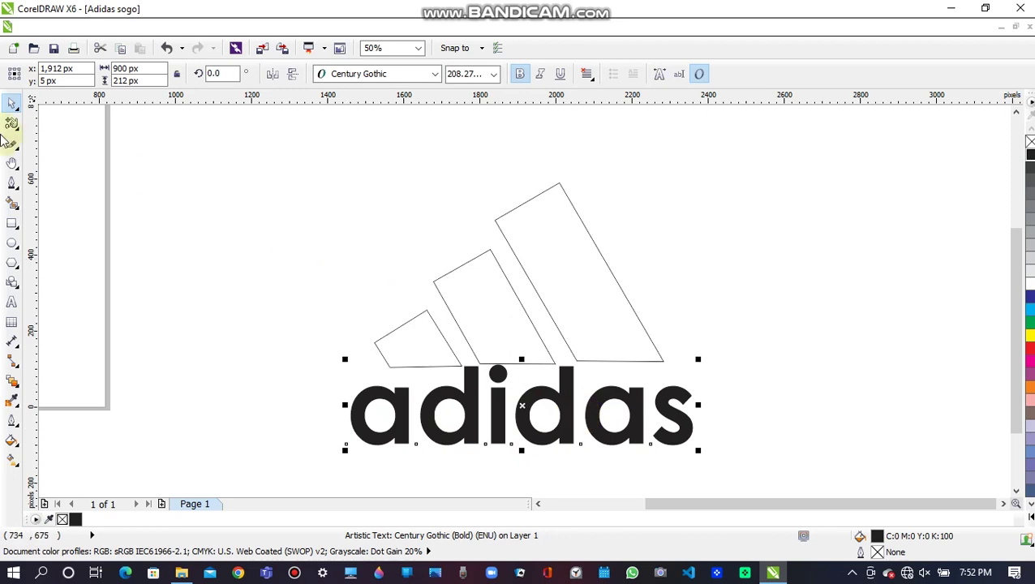
Fill all three logo bars with solid black.
{"action": "left_click", "coordinate": [557, 266]}
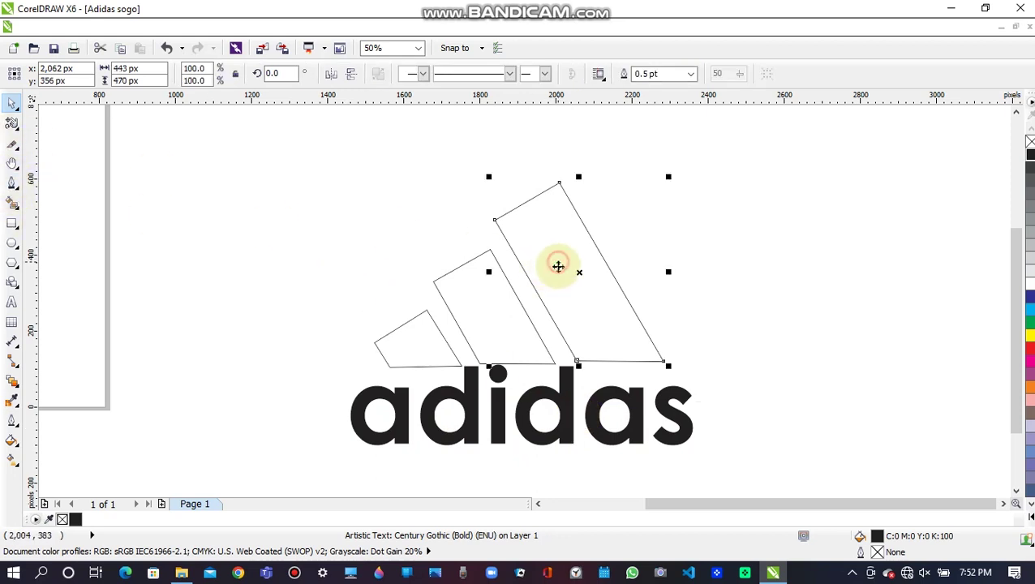
{"action": "left_click", "coordinate": [1029, 167]}
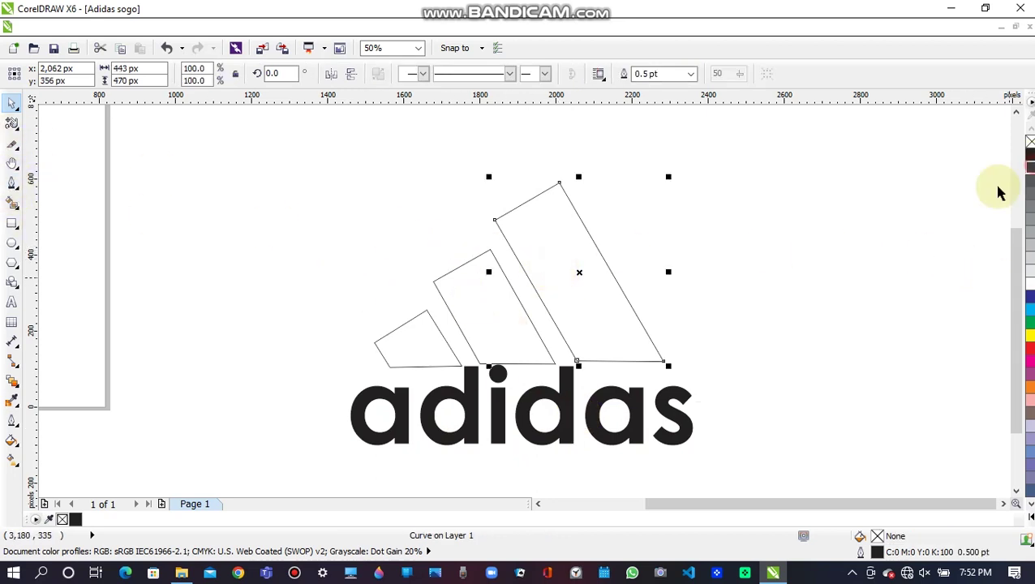
{"action": "left_click", "coordinate": [519, 295]}
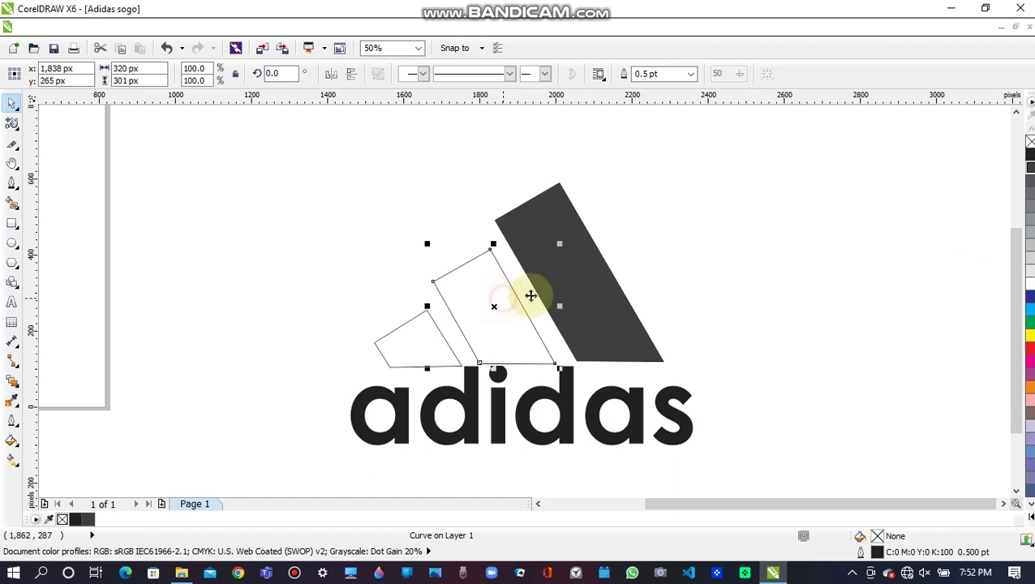
{"action": "left_click", "coordinate": [1028, 156]}
{"action": "left_click", "coordinate": [592, 300]}
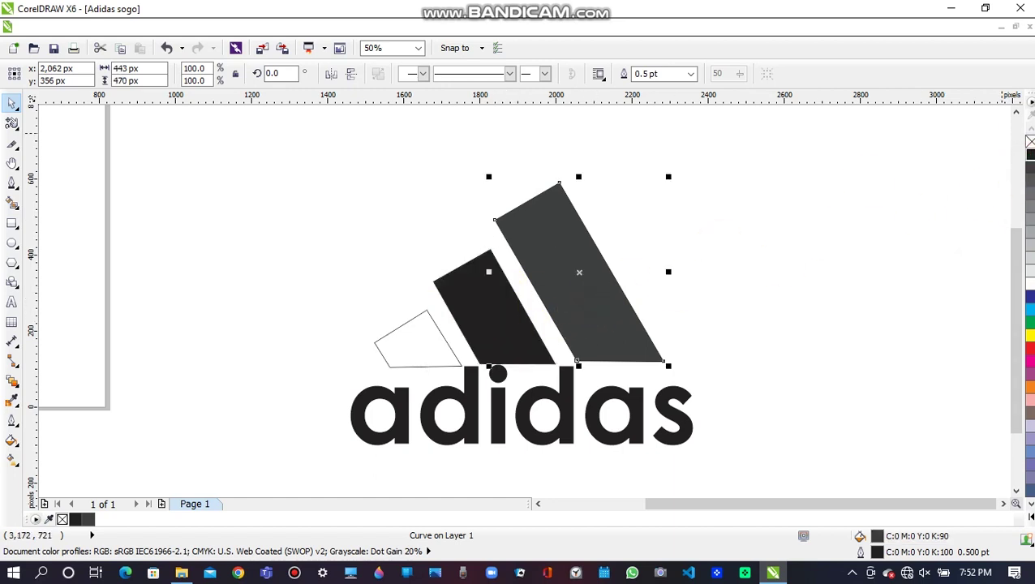
{"action": "left_click", "coordinate": [1028, 156]}
{"action": "left_click", "coordinate": [410, 336]}
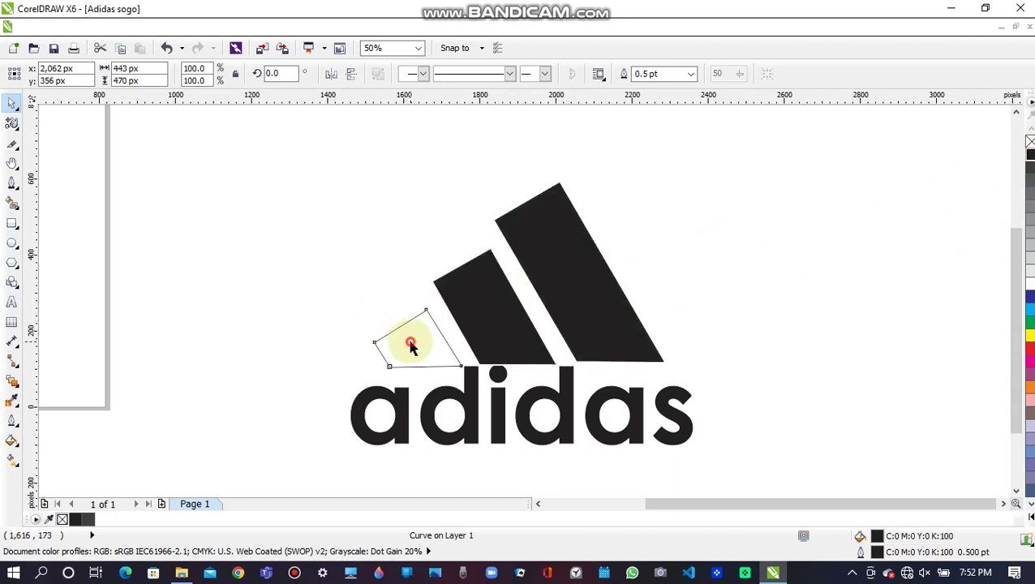
{"action": "left_click", "coordinate": [1028, 156]}
{"action": "left_click", "coordinate": [748, 306]}
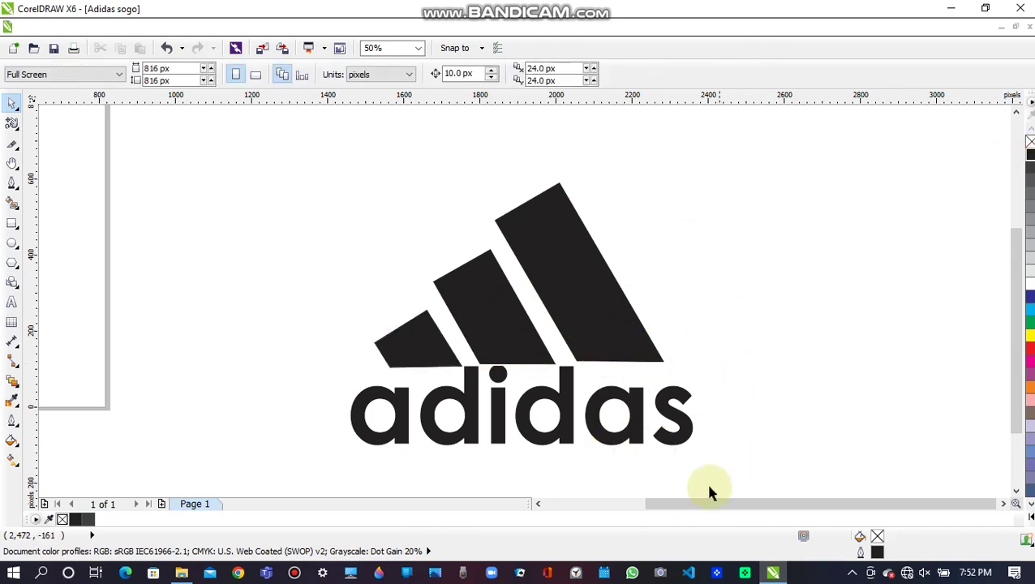
Enlarge the adidas text to about 1,026 by 241 px and recentre it beneath the three bars.
{"action": "left_click", "coordinate": [661, 414]}
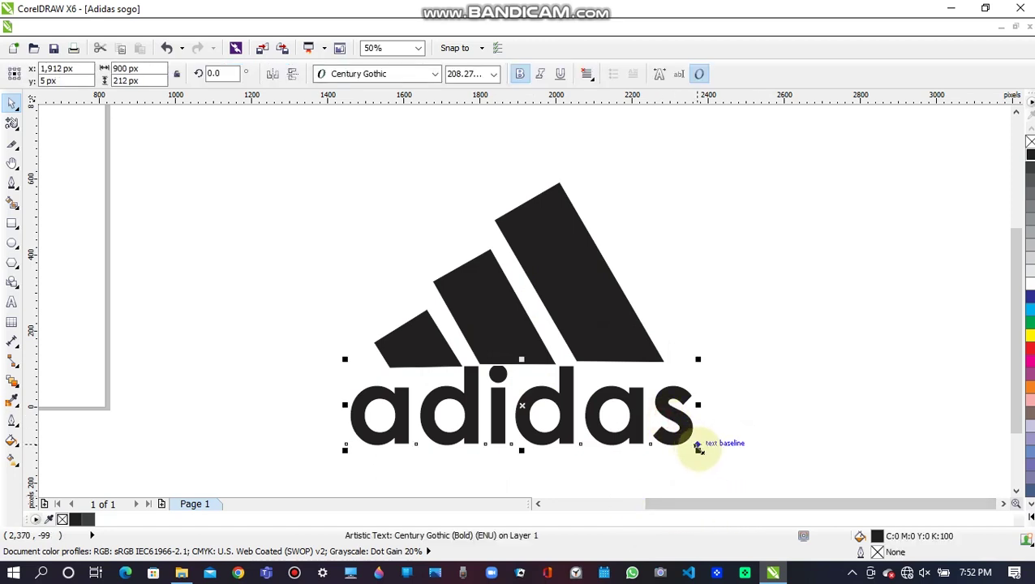
{"action": "left_click_drag", "start_coordinate": [712, 459], "coordinate": [761, 471]}
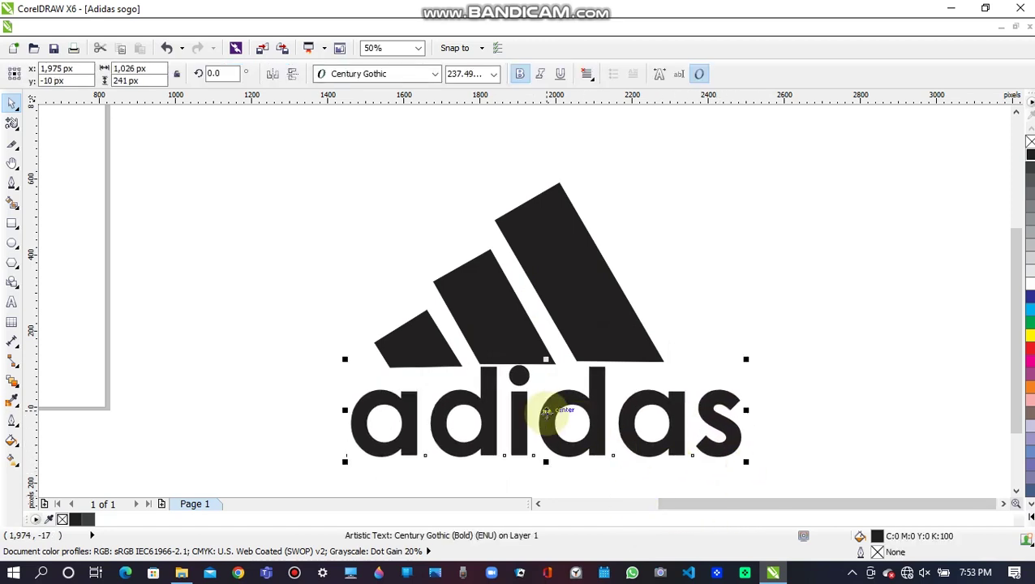
{"action": "left_click_drag", "start_coordinate": [545, 415], "coordinate": [526, 408]}
{"action": "left_click", "coordinate": [853, 365]}
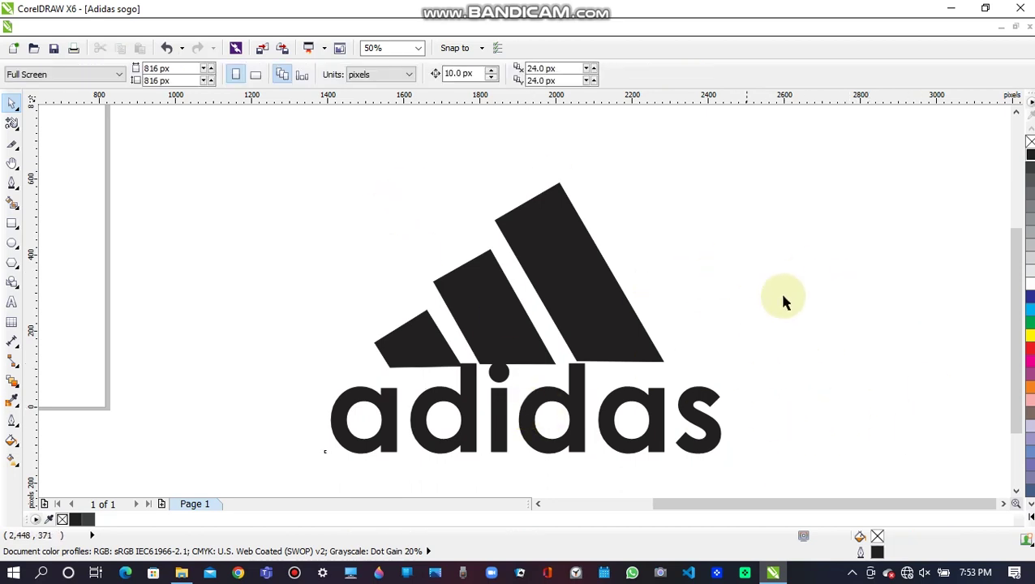
{"action": "scroll", "coordinate": [783, 298], "scroll_direction": "down", "scroll_amount": 1}
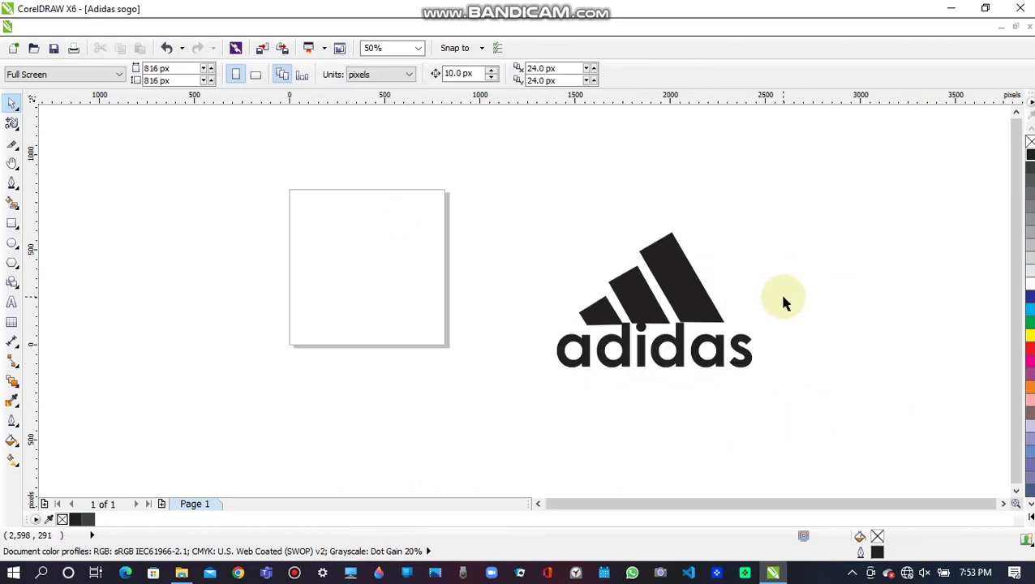
{"action": "scroll", "coordinate": [782, 301], "scroll_direction": "up", "scroll_amount": 1}
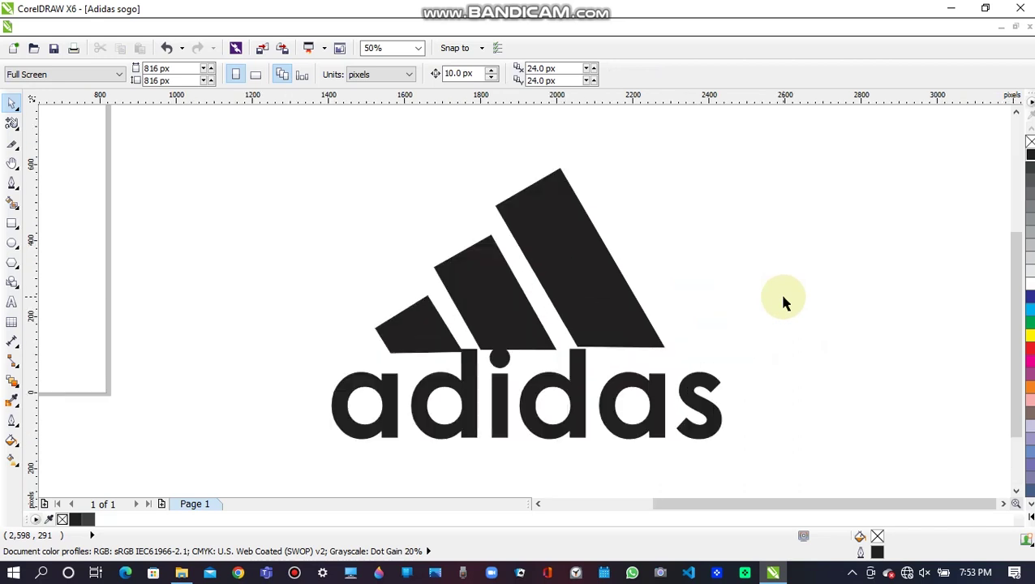
{"action": "mouse_move", "coordinate": [591, 6]}
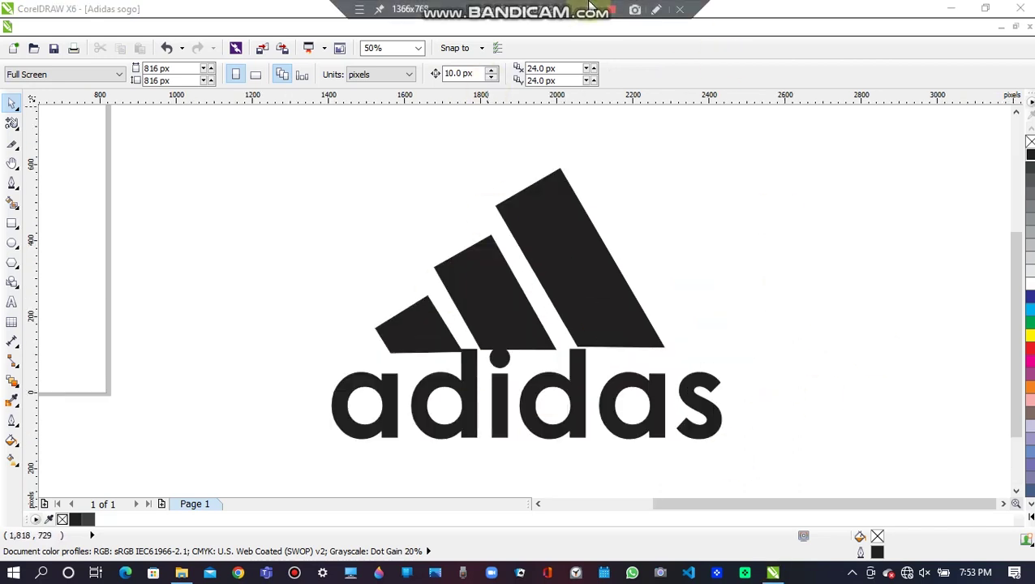
Cover the round dot of the letter i with a white-filled rectangle about 62 by 54 px.
{"action": "left_click", "coordinate": [12, 223]}
{"action": "mouse_move", "coordinate": [737, 210]}
{"action": "left_mouse_down"}
{"action": "mouse_move", "coordinate": [780, 261]}
{"action": "mouse_move", "coordinate": [686, 275]}
{"action": "mouse_move", "coordinate": [716, 282]}
{"action": "mouse_move", "coordinate": [745, 248]}
{"action": "mouse_move", "coordinate": [762, 270]}
{"action": "mouse_move", "coordinate": [736, 234]}
{"action": "mouse_move", "coordinate": [572, 346]}
{"action": "mouse_move", "coordinate": [514, 362]}
{"action": "left_mouse_up"}
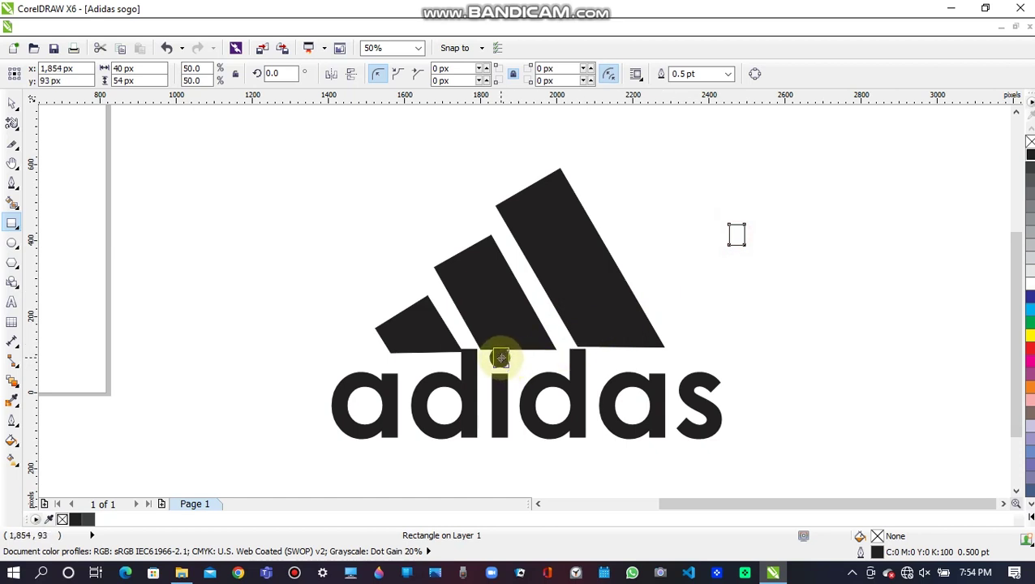
{"action": "left_click_drag", "start_coordinate": [501, 358], "coordinate": [500, 358]}
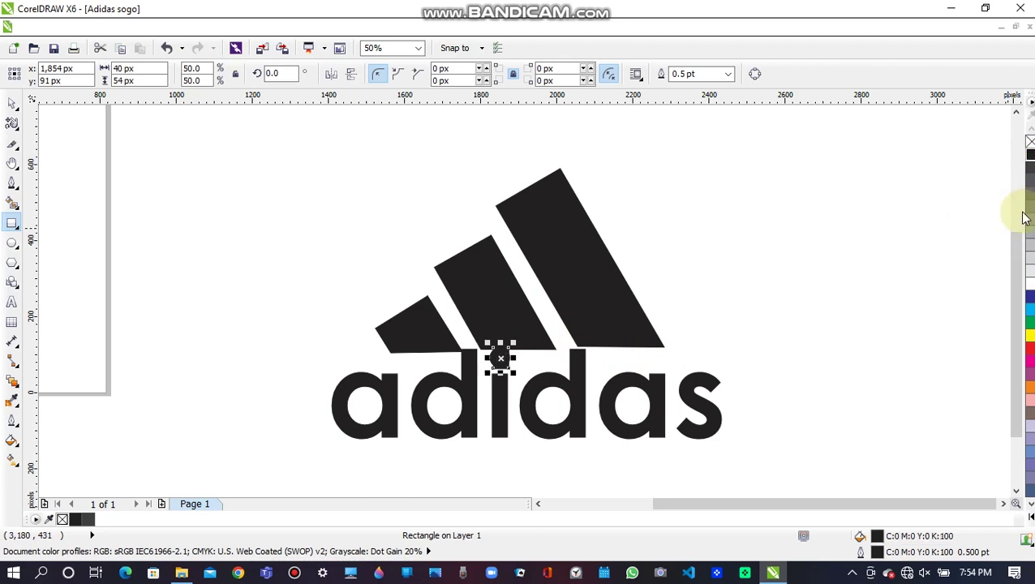
{"action": "left_click", "coordinate": [1029, 283]}
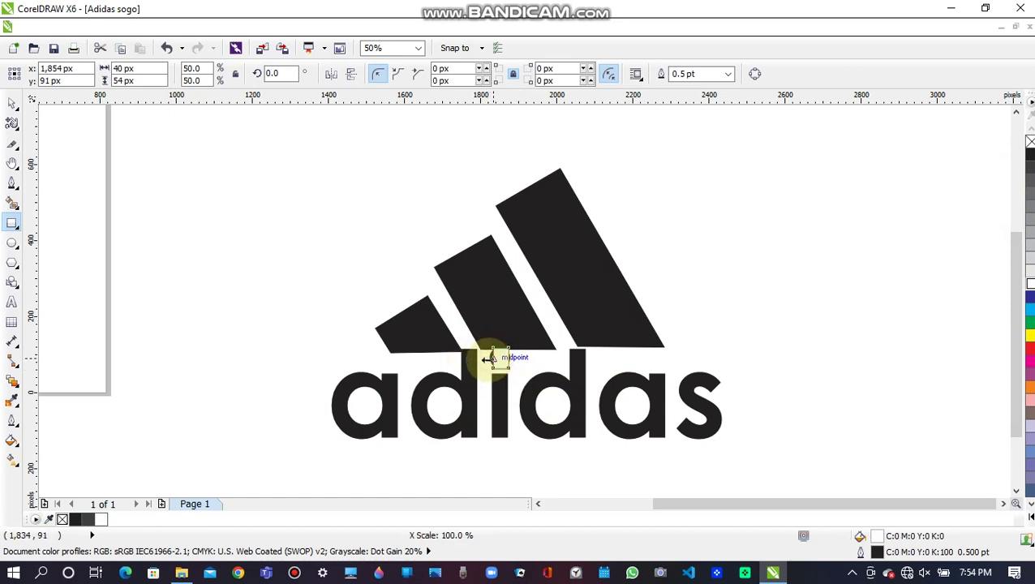
{"action": "left_click_drag", "start_coordinate": [482, 359], "coordinate": [478, 359]}
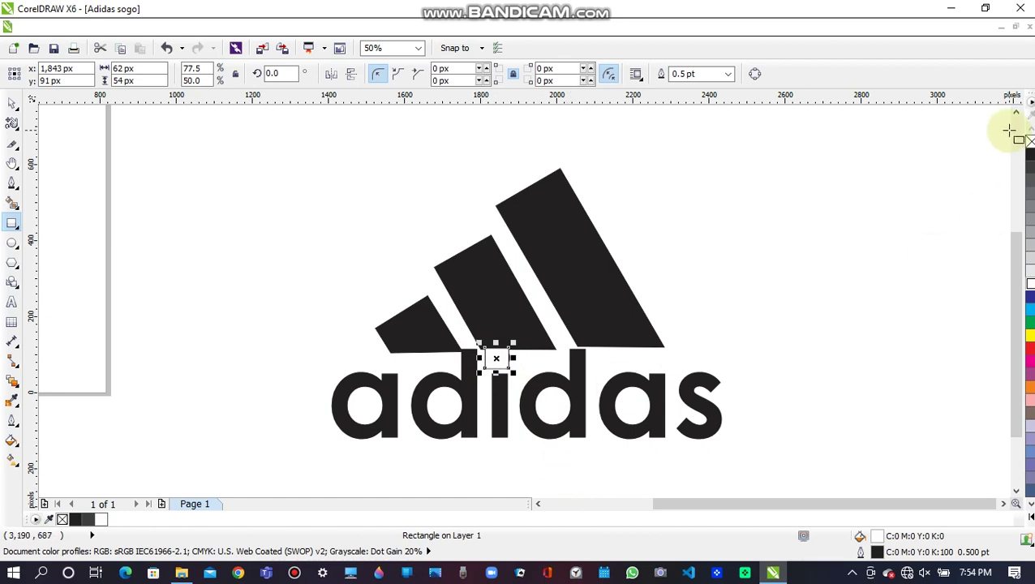
Try a black fill on the rectangle over the i's dot and return it to white.
{"action": "left_click", "coordinate": [1029, 154]}
{"action": "left_click", "coordinate": [863, 288]}
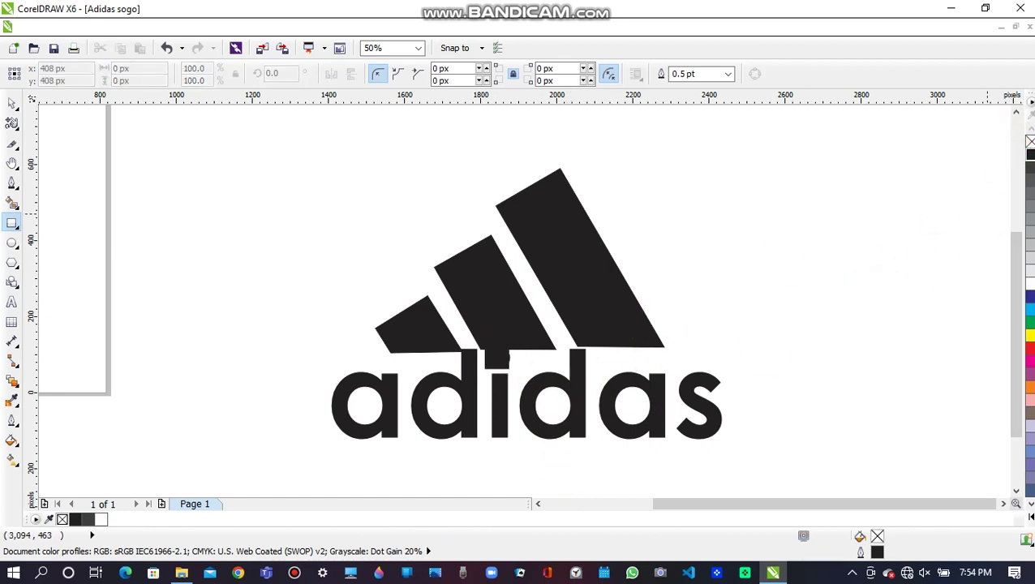
{"action": "left_click", "coordinate": [497, 357]}
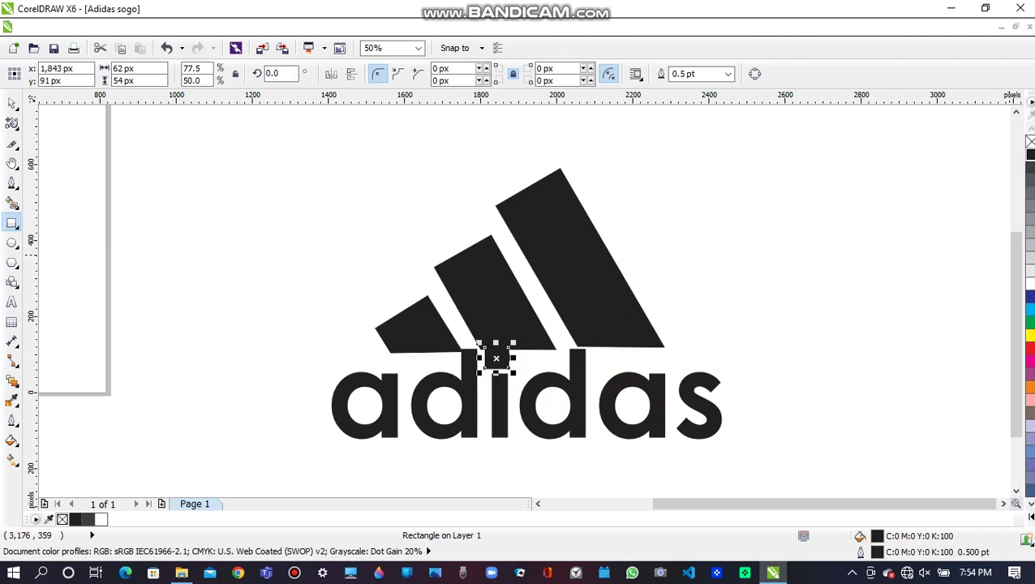
{"action": "left_click", "coordinate": [1029, 283]}
{"action": "left_click", "coordinate": [789, 237]}
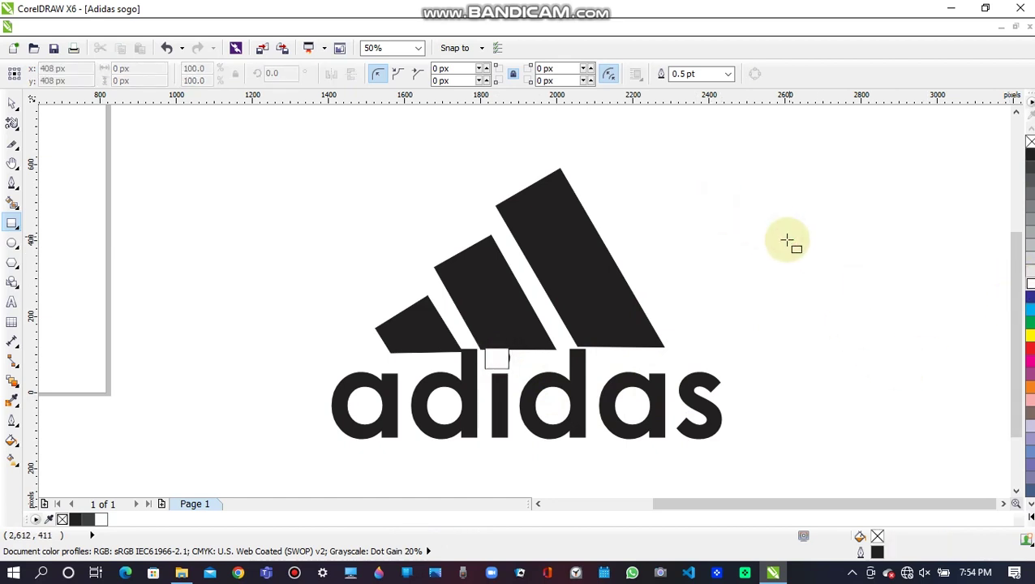
Widen the white rectangle over the i's dot to about 80 px and make its outline white.
{"action": "left_click", "coordinate": [497, 358]}
{"action": "left_click_drag", "start_coordinate": [512, 358], "coordinate": [523, 362]}
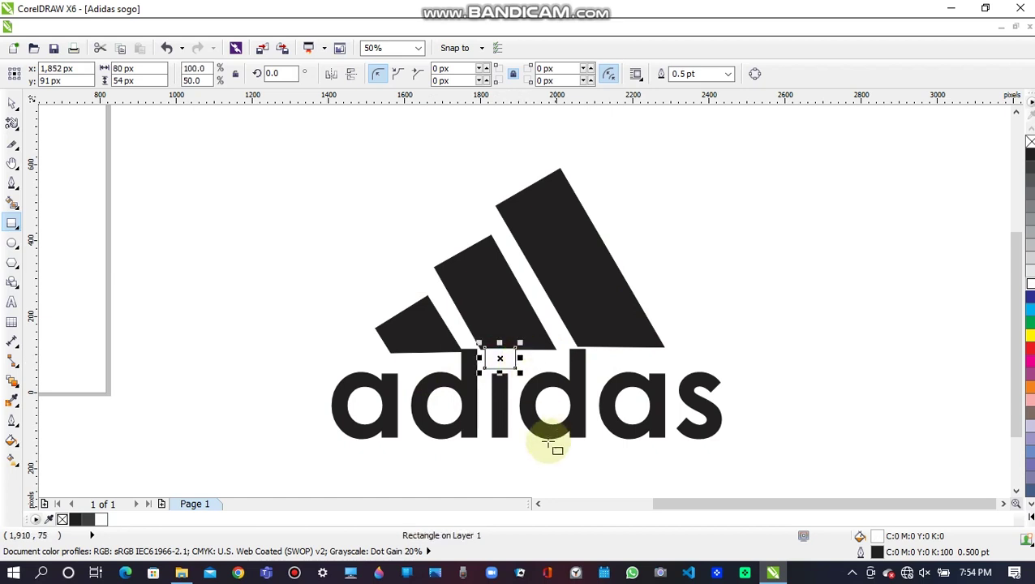
{"action": "left_click", "coordinate": [165, 203]}
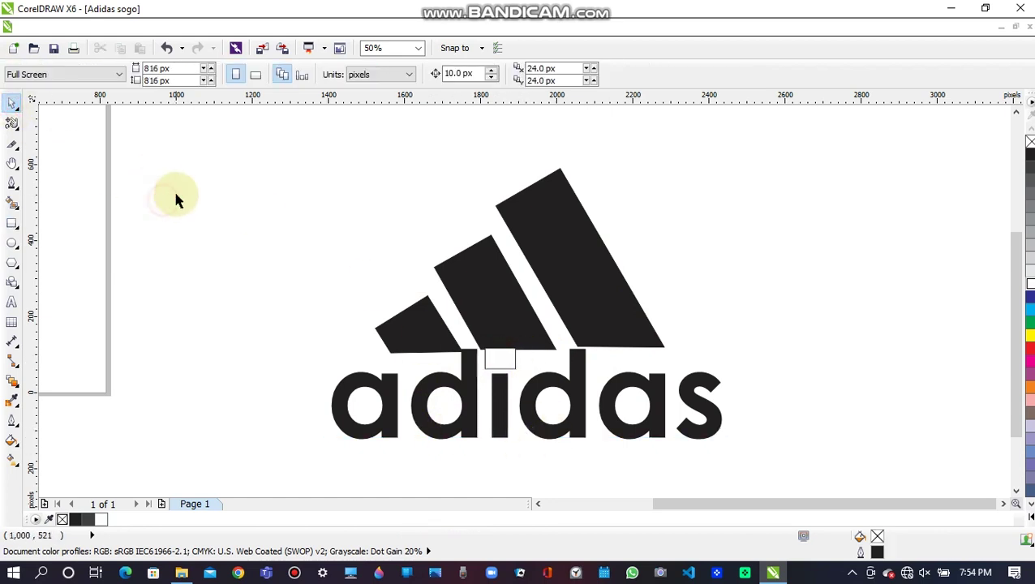
{"action": "left_click", "coordinate": [504, 361]}
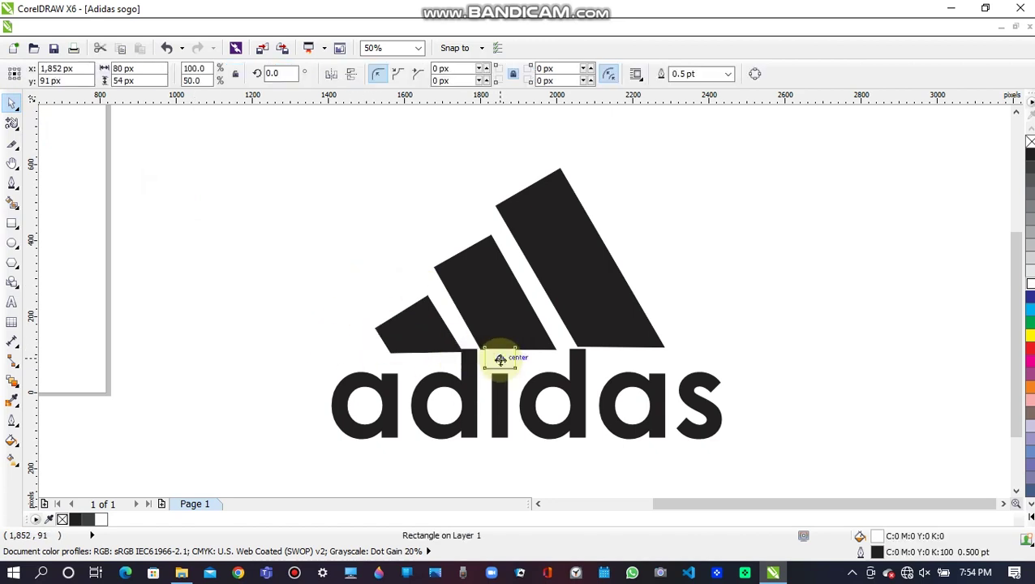
{"action": "left_click", "coordinate": [1030, 287]}
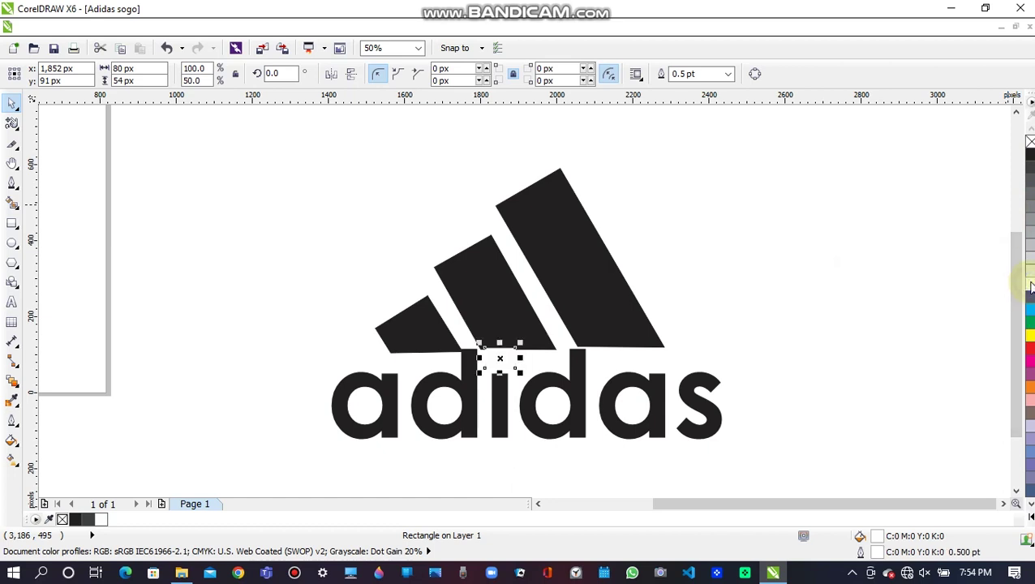
Draw a black-filled rectangle about 30 by 45 px and place it above the i's stem as a square-cornered dot.
{"action": "left_click", "coordinate": [11, 166]}
{"action": "mouse_move", "coordinate": [373, 245]}
{"action": "left_mouse_down"}
{"action": "mouse_move", "coordinate": [323, 221]}
{"action": "mouse_move", "coordinate": [381, 250]}
{"action": "left_mouse_up"}
{"action": "scroll", "coordinate": [485, 308], "scroll_direction": "up", "scroll_amount": 2}
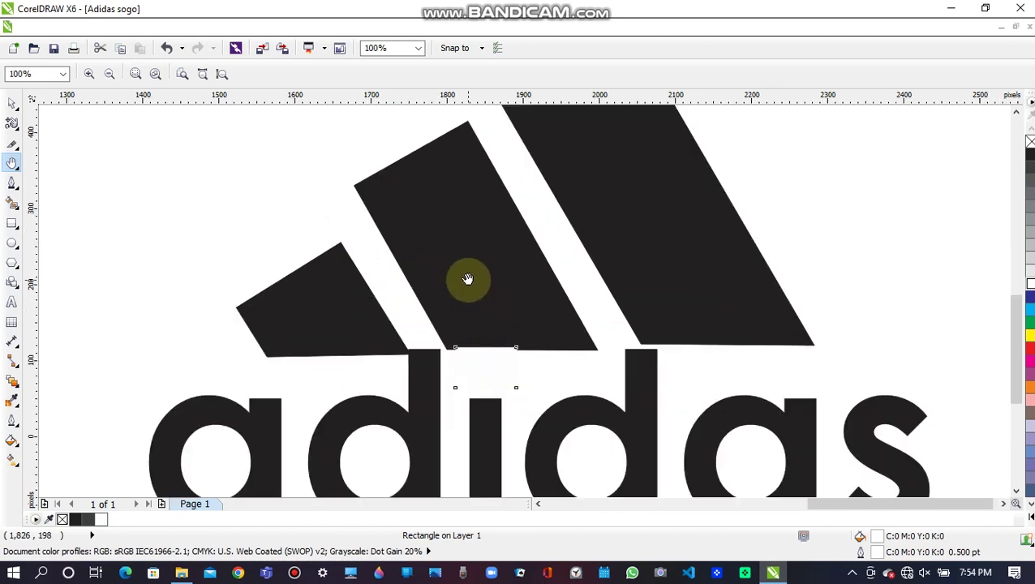
{"action": "left_click", "coordinate": [12, 223]}
{"action": "left_click_drag", "start_coordinate": [142, 153], "coordinate": [157, 181]}
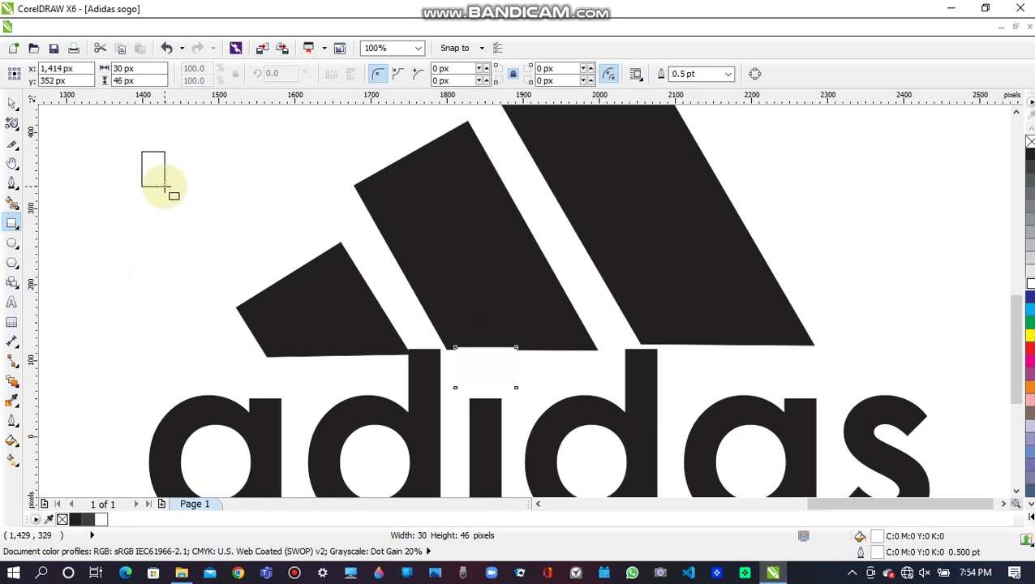
{"action": "left_click_drag", "start_coordinate": [164, 186], "coordinate": [165, 185]}
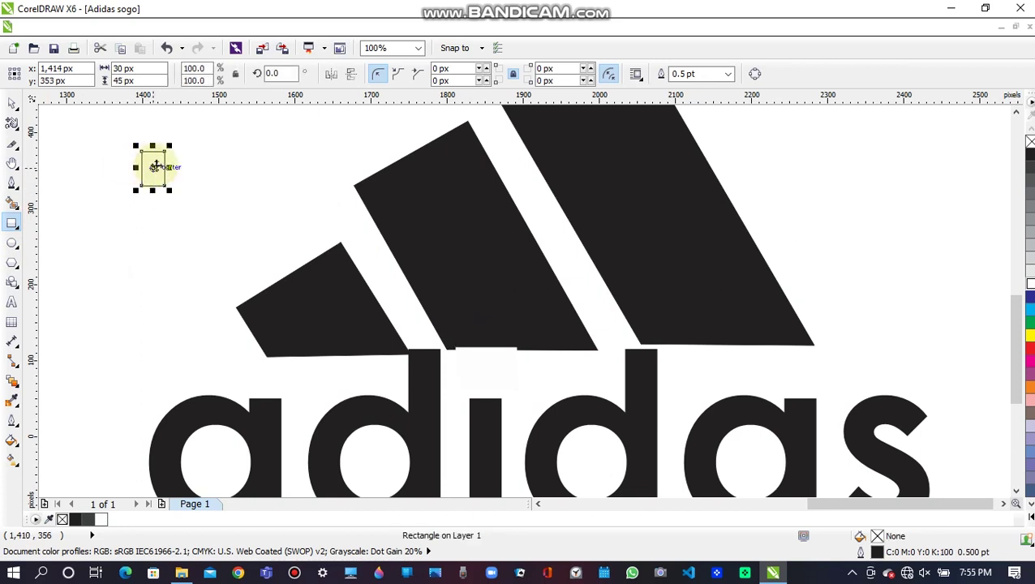
{"action": "left_click", "coordinate": [1029, 154]}
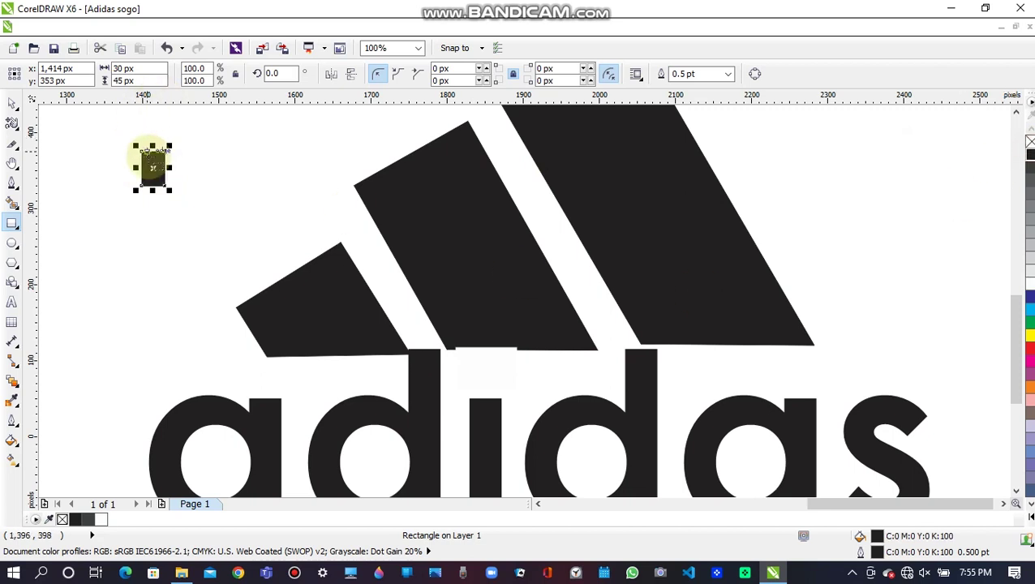
{"action": "left_click_drag", "start_coordinate": [153, 168], "coordinate": [484, 367]}
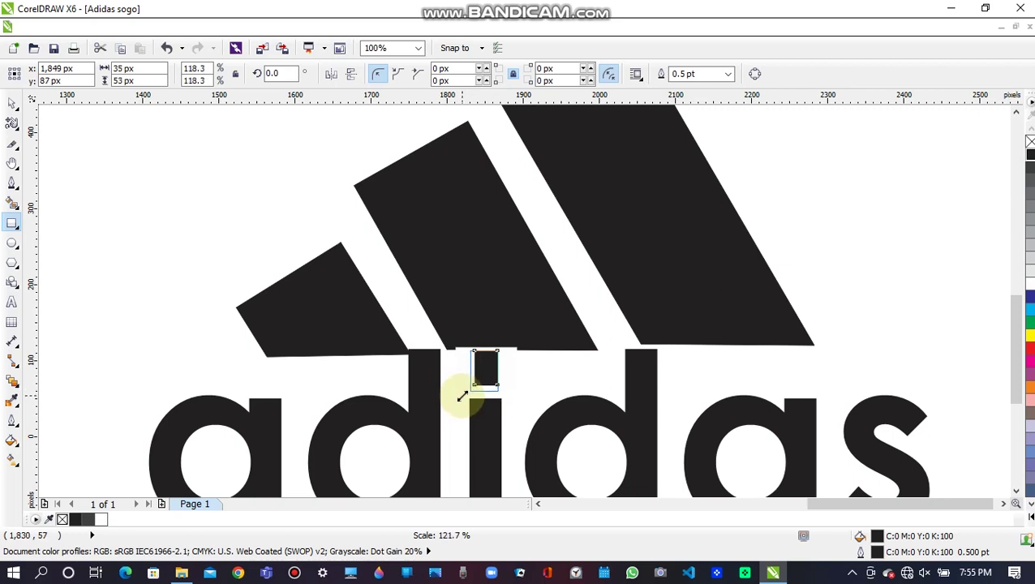
Enlarge the black rectangle above the i to about 39 by 59 px, matching the stem's width.
{"action": "left_click_drag", "start_coordinate": [463, 396], "coordinate": [461, 398]}
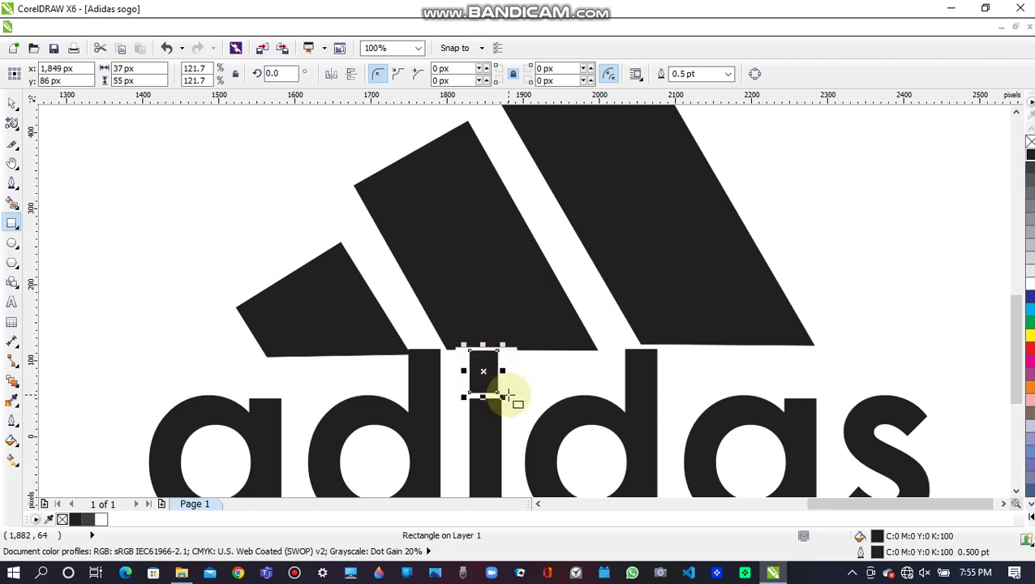
{"action": "left_click_drag", "start_coordinate": [498, 393], "coordinate": [501, 395]}
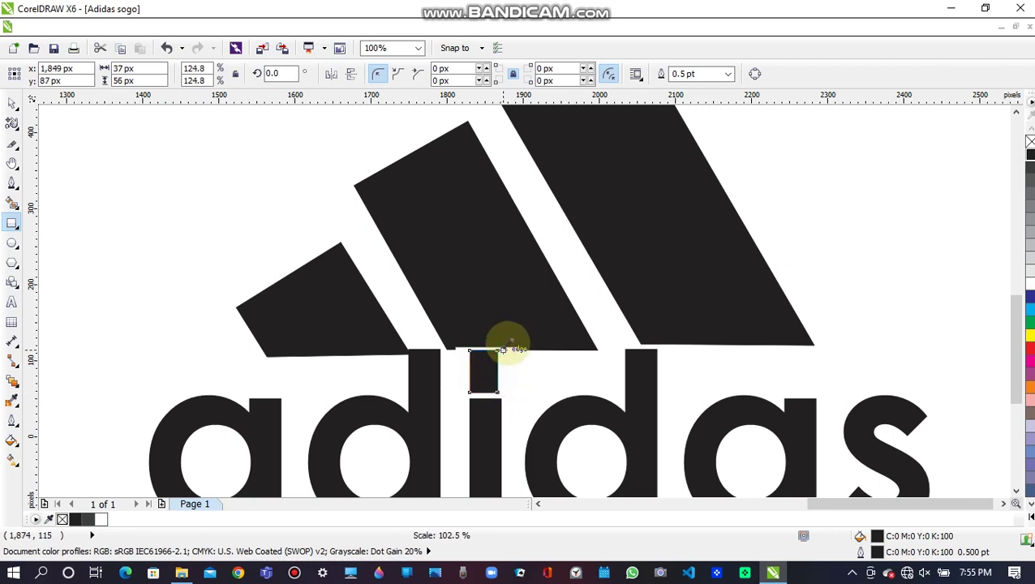
{"action": "left_click_drag", "start_coordinate": [510, 344], "coordinate": [505, 342]}
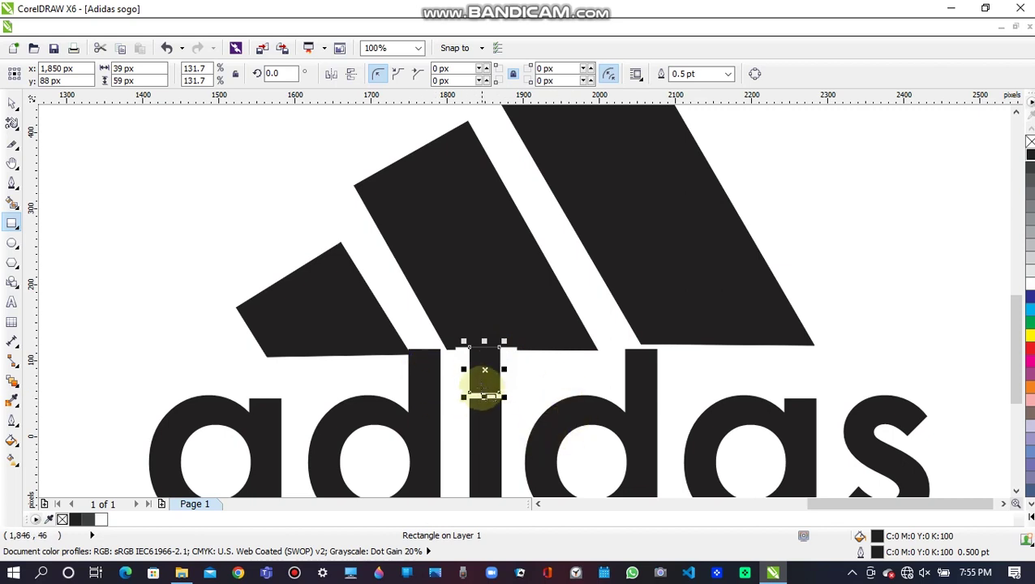
{"action": "left_click_drag", "start_coordinate": [485, 395], "coordinate": [484, 390]}
{"action": "left_click", "coordinate": [12, 103]}
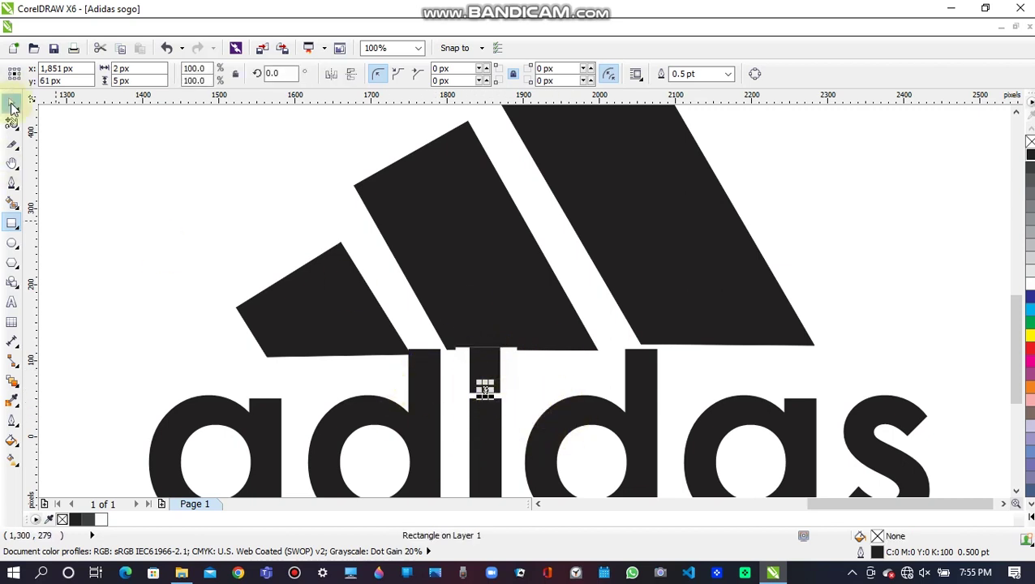
{"action": "left_click", "coordinate": [204, 273]}
Draw a thin rectangle about 118 by 8 px along the middle bar's base above the i and fill it black.
{"action": "scroll", "coordinate": [721, 370], "scroll_direction": "down", "scroll_amount": 2}
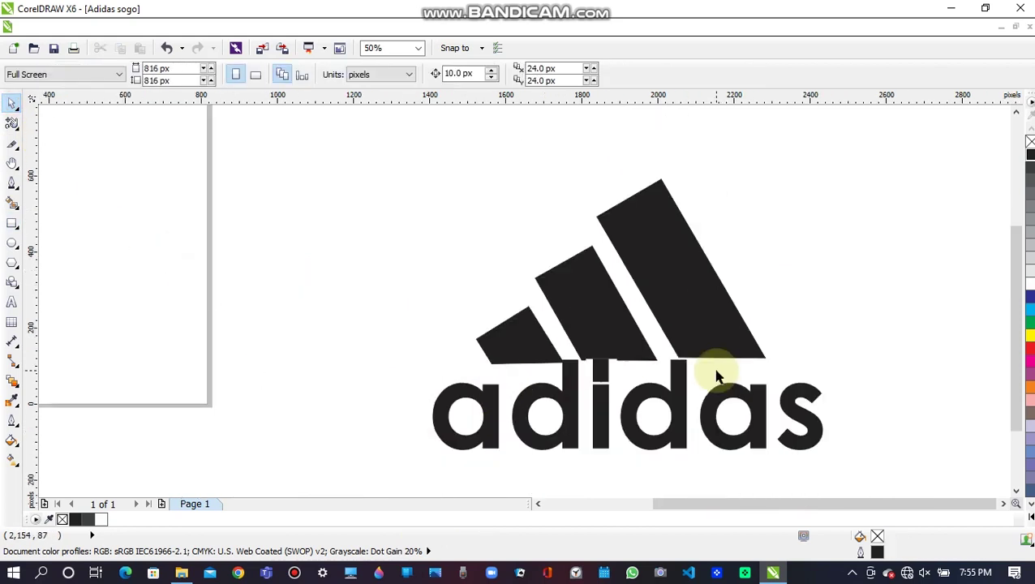
{"action": "scroll", "coordinate": [736, 504], "scroll_direction": "left", "scroll_amount": 3}
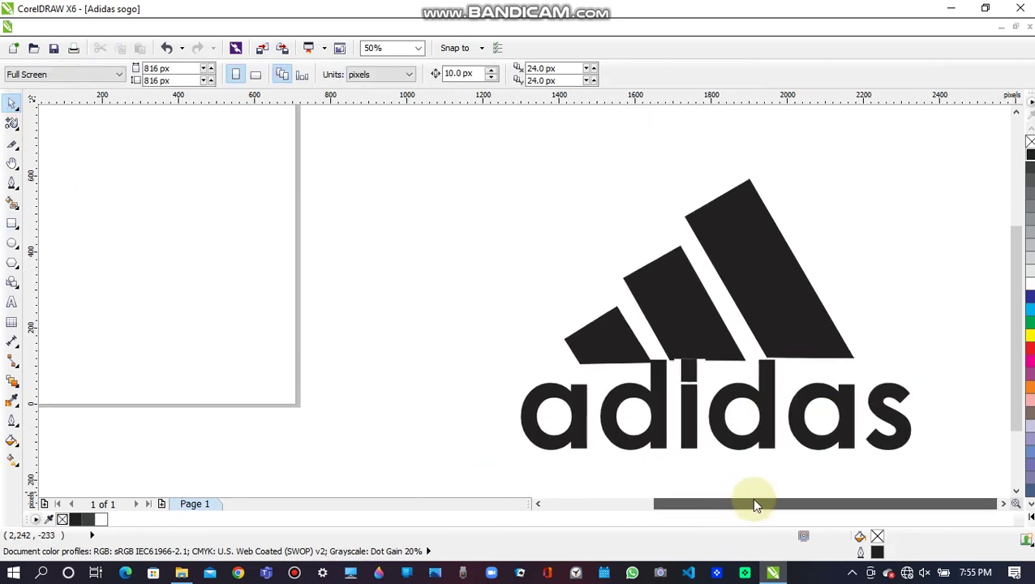
{"action": "scroll", "coordinate": [997, 503], "scroll_direction": "right", "scroll_amount": 5}
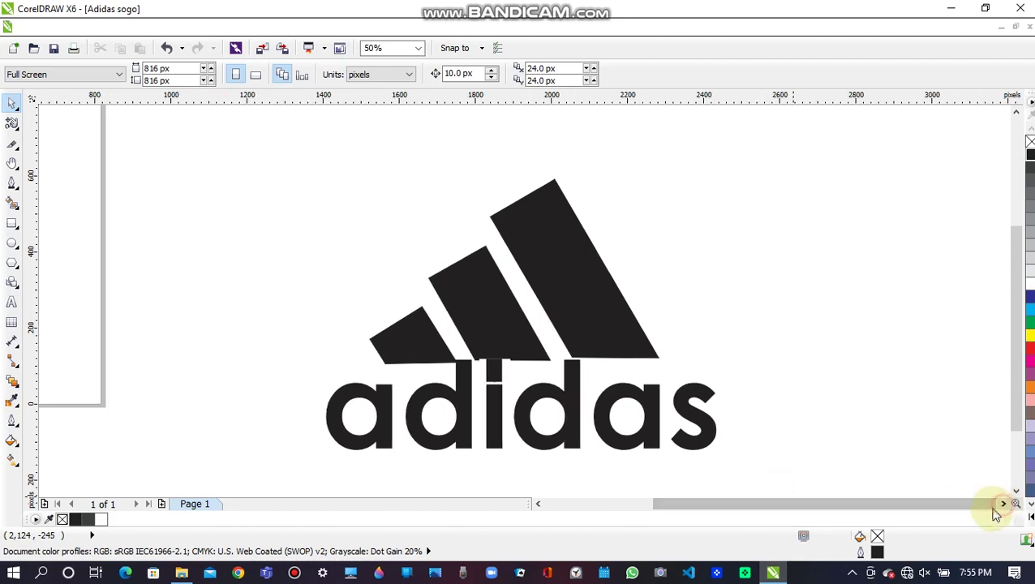
{"action": "left_click", "coordinate": [10, 224]}
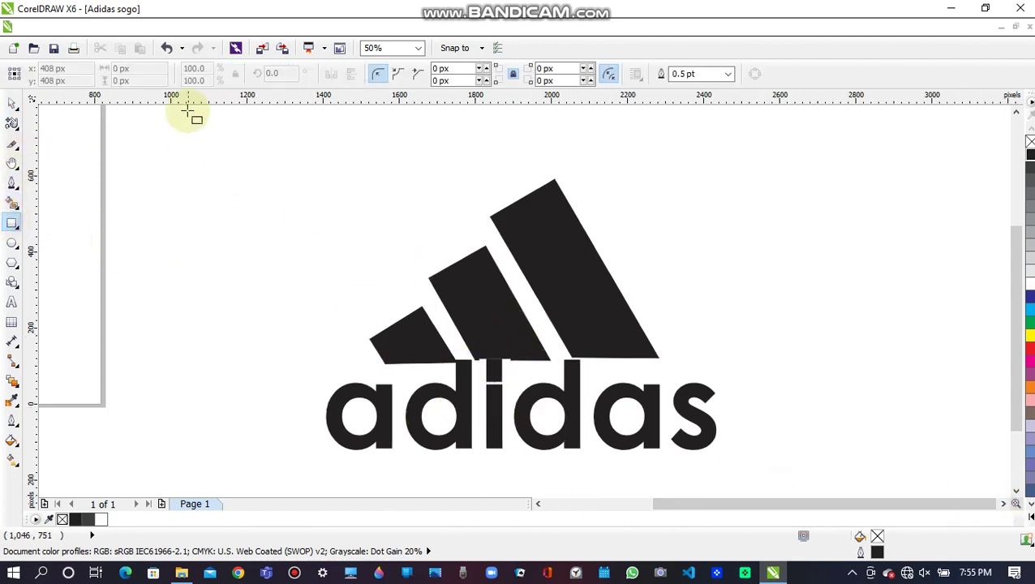
{"action": "left_click_drag", "start_coordinate": [188, 111], "coordinate": [500, 357]}
{"action": "left_click", "coordinate": [1030, 154]}
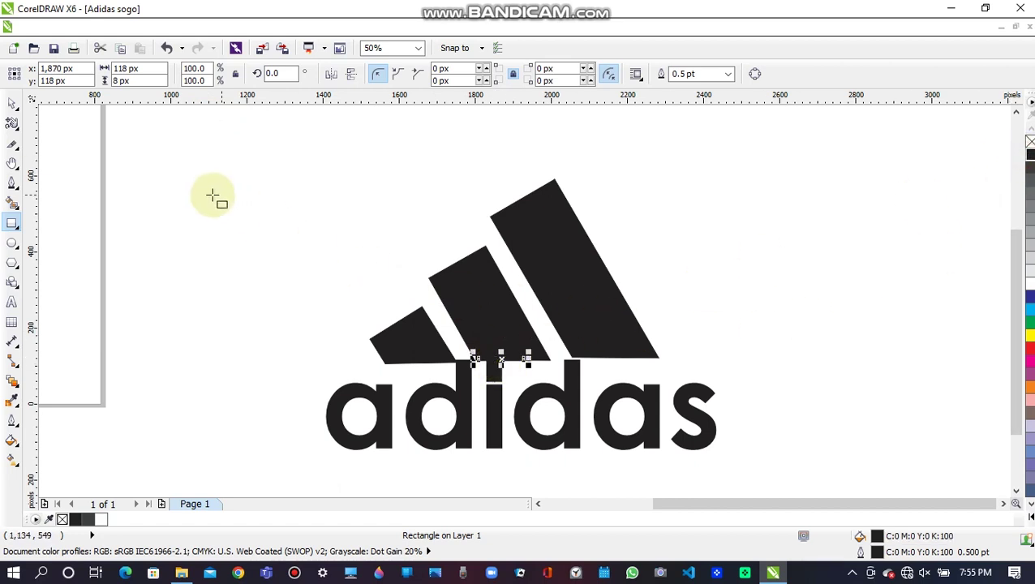
{"action": "left_click", "coordinate": [13, 103]}
{"action": "left_click", "coordinate": [278, 235]}
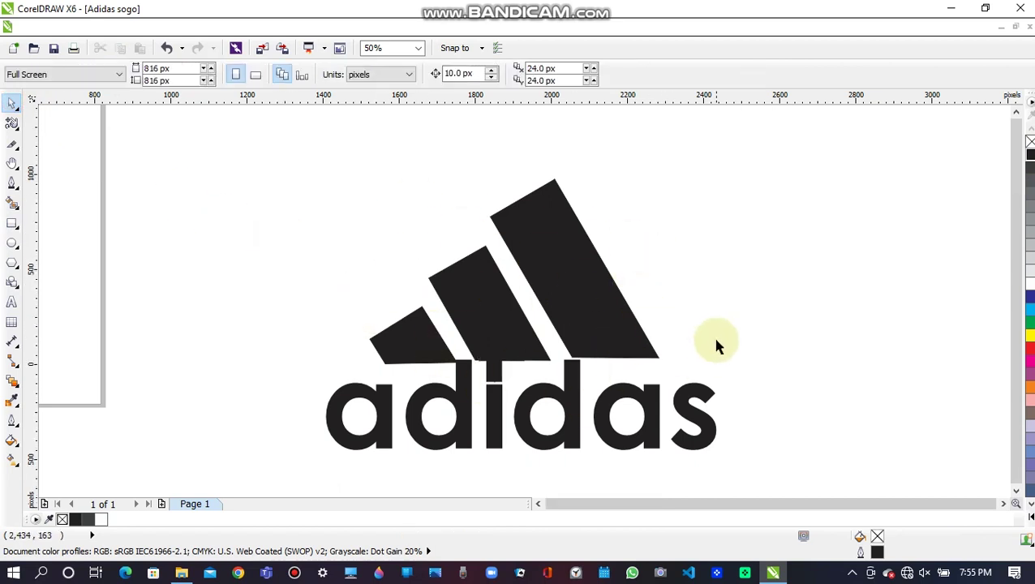
{"action": "scroll", "coordinate": [715, 345], "scroll_direction": "down", "scroll_amount": 1}
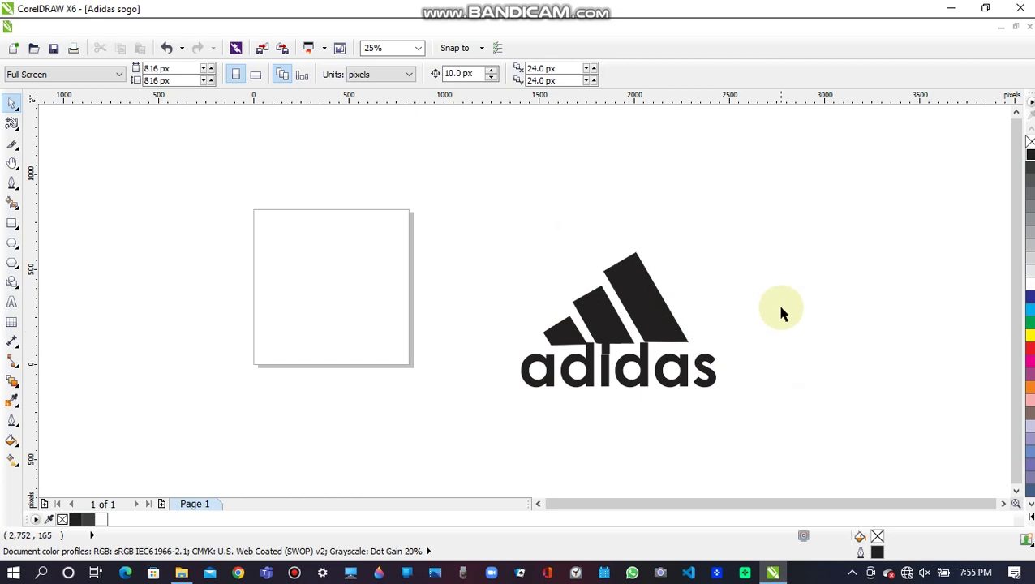